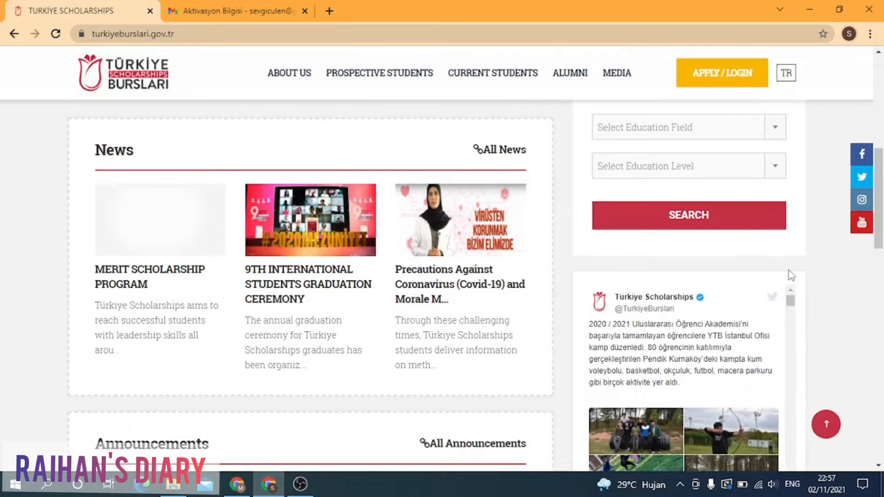
Step: Set the contact city to Aceh Barat by searching 'ace' in the City list
{"action": "scroll", "coordinate": [791, 275], "scroll_direction": "down", "scroll_amount": 4}
{"action": "scroll", "coordinate": [791, 275], "scroll_direction": "down", "scroll_amount": 1}
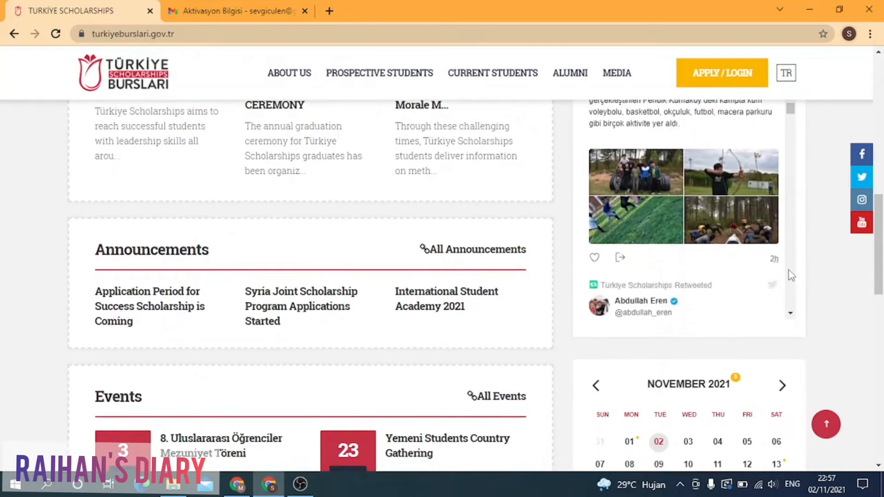
{"action": "scroll", "coordinate": [790, 275], "scroll_direction": "down", "scroll_amount": 4}
{"action": "scroll", "coordinate": [552, 325], "scroll_direction": "down", "scroll_amount": 3}
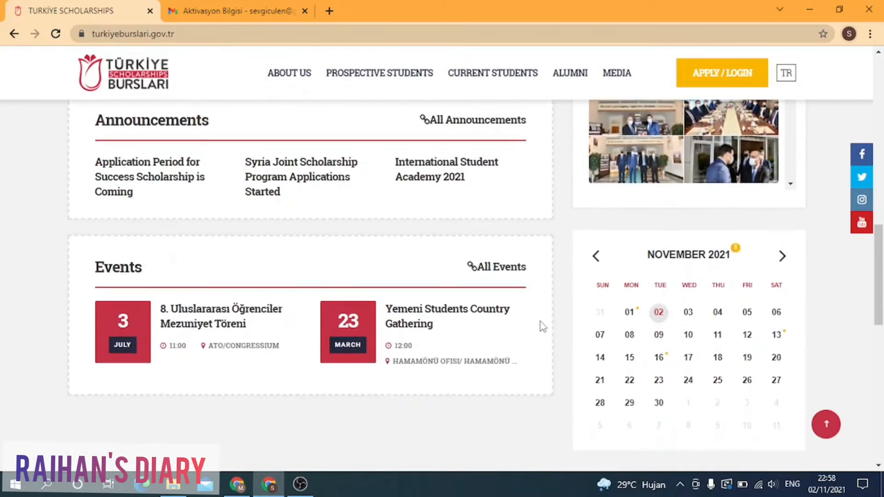
{"action": "scroll", "coordinate": [543, 327], "scroll_direction": "down", "scroll_amount": 11}
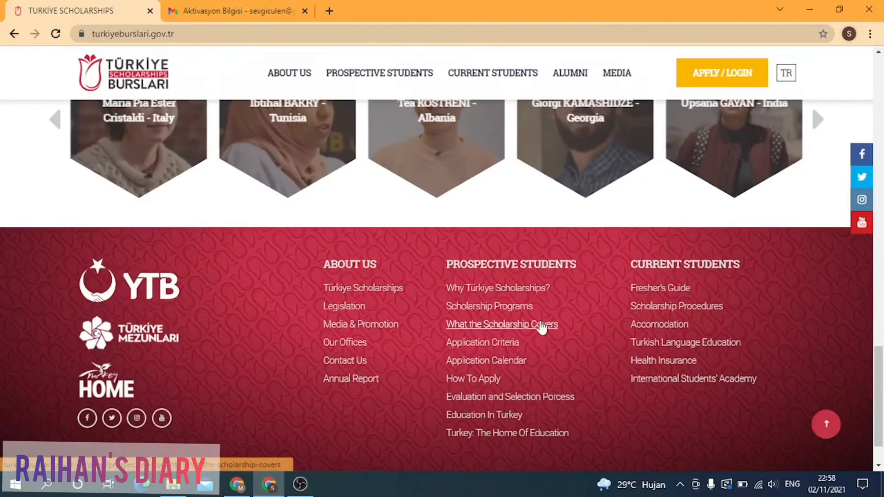
{"action": "scroll", "coordinate": [542, 326], "scroll_direction": "down", "scroll_amount": 2}
{"action": "scroll", "coordinate": [543, 327], "scroll_direction": "up", "scroll_amount": 18}
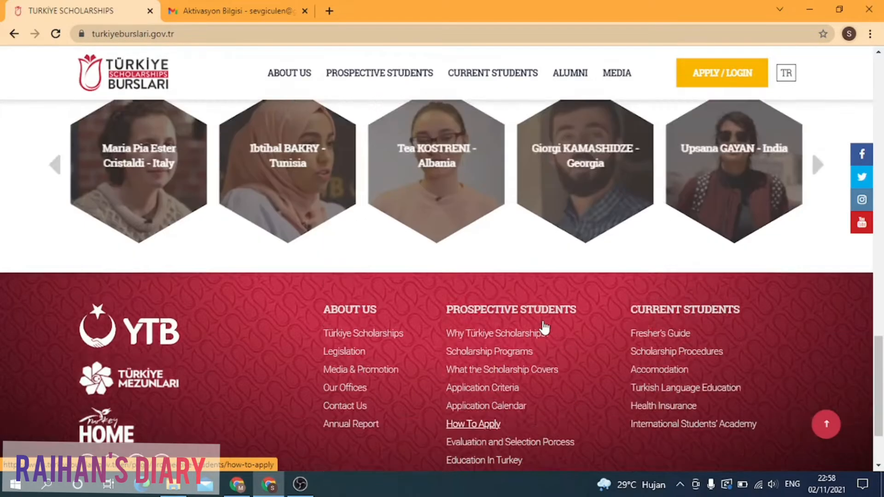
{"action": "scroll", "coordinate": [543, 327], "scroll_direction": "up", "scroll_amount": 5}
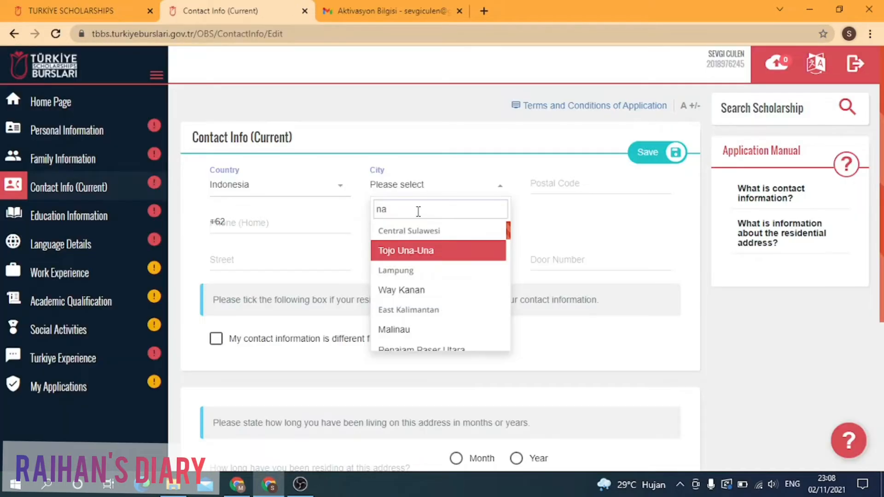
{"action": "type", "text": "n"}
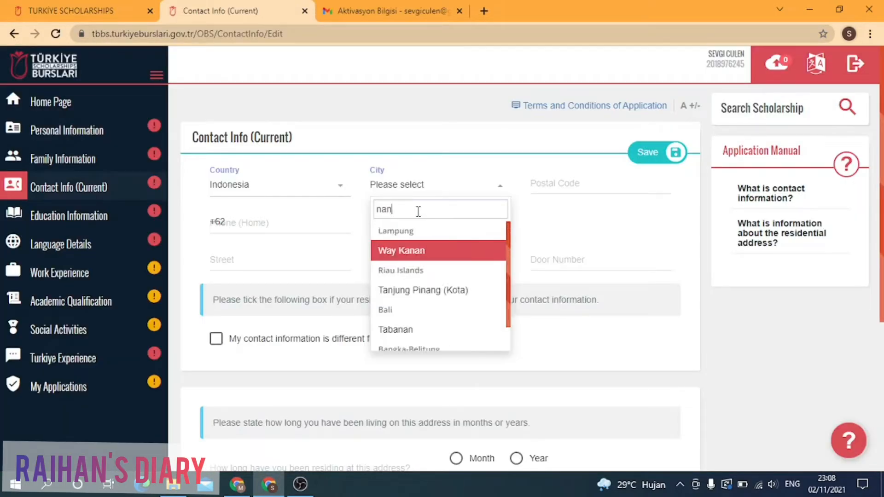
{"action": "type", "text": "gg"}
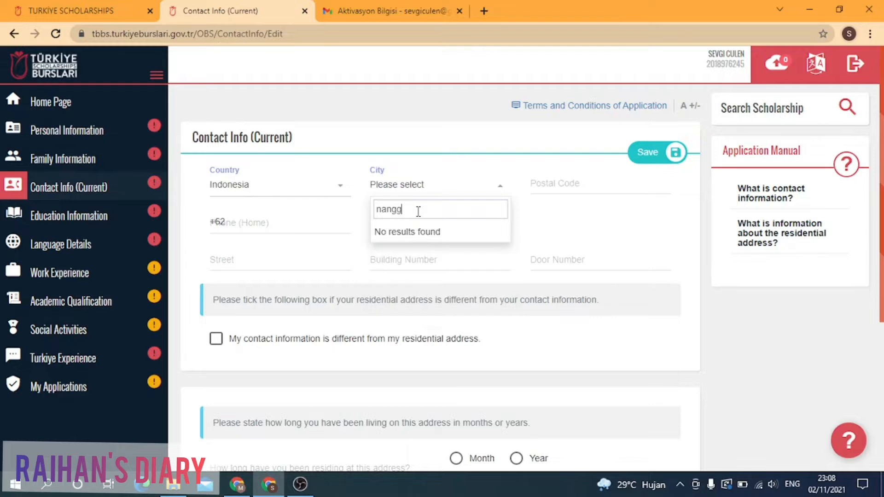
{"action": "key", "text": "BackSpace"}
{"action": "key", "text": "BackSpace"}
{"action": "key", "text": "BackSpace"}
{"action": "key", "text": "BackSpace"}
{"action": "key", "text": "BackSpace"}
{"action": "type", "text": "ace"}
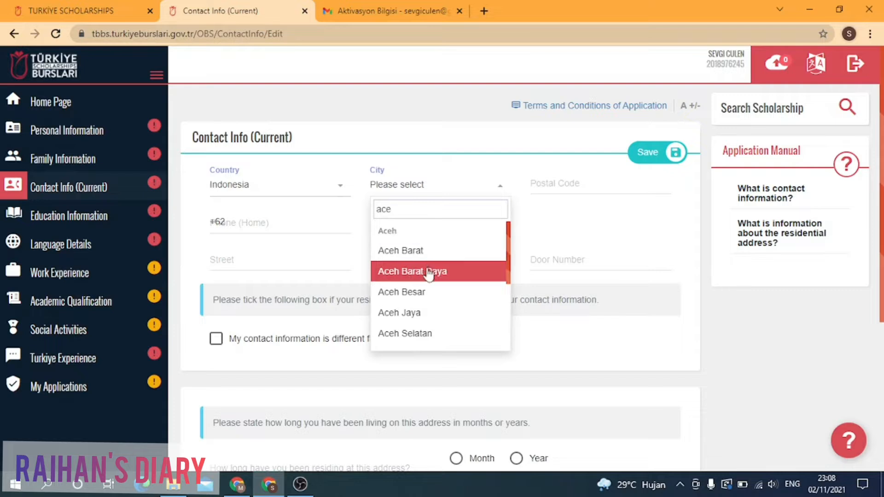
{"action": "left_click", "coordinate": [424, 253]}
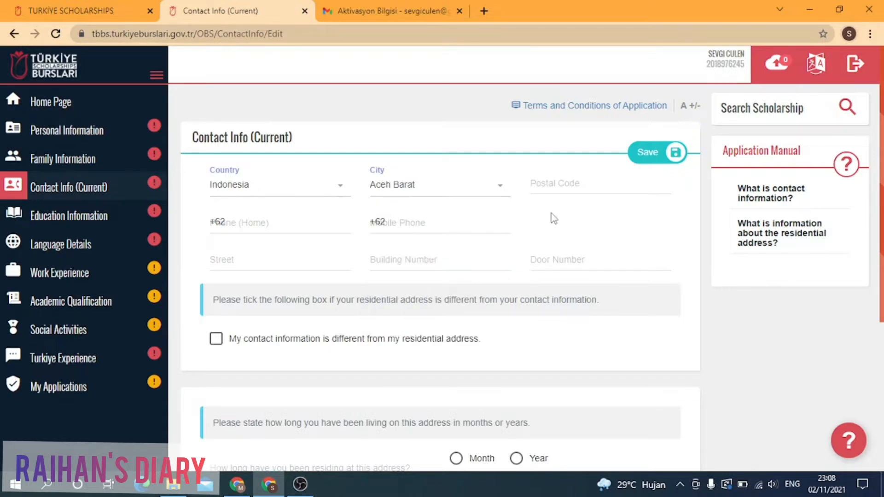
Step: Fill in the home phone and mobile phone numbers
{"action": "left_click", "coordinate": [275, 222]}
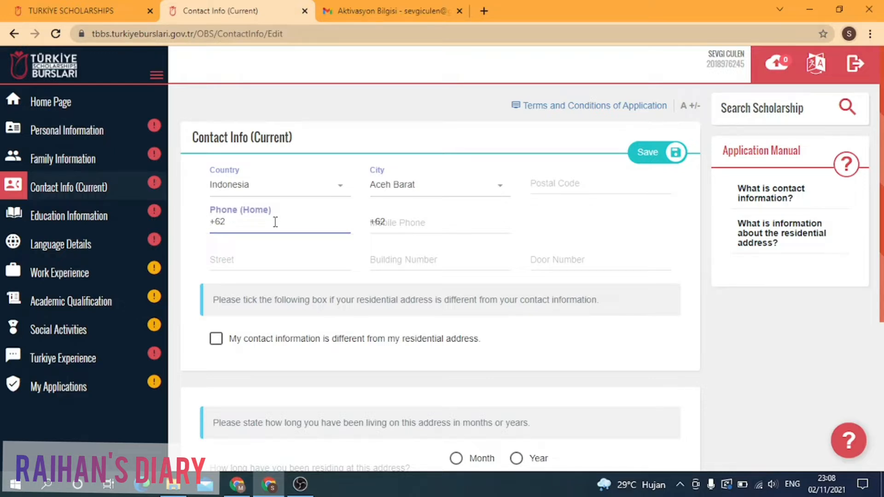
{"action": "type", "text": "785443"}
{"action": "left_click", "coordinate": [409, 227]}
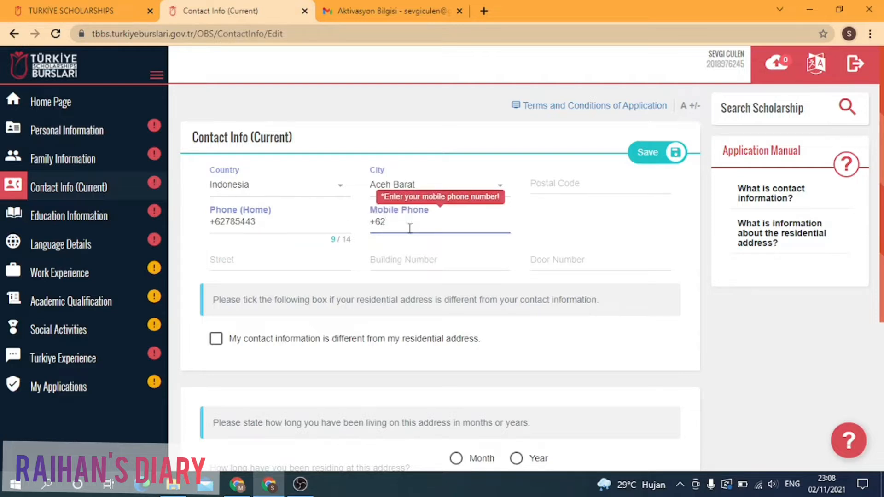
{"action": "left_click", "coordinate": [582, 186]}
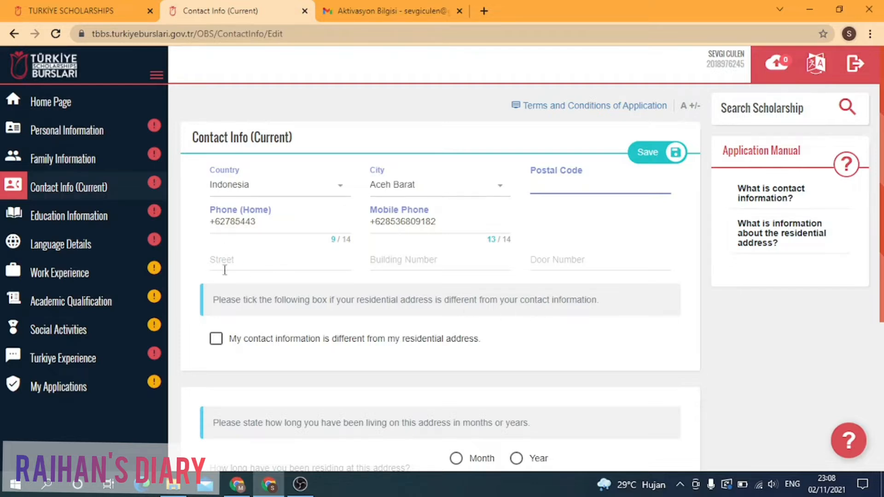
Step: Enter the street name with a 'jl' prefix, leaving building and door numbers blank
{"action": "left_click", "coordinate": [281, 263]}
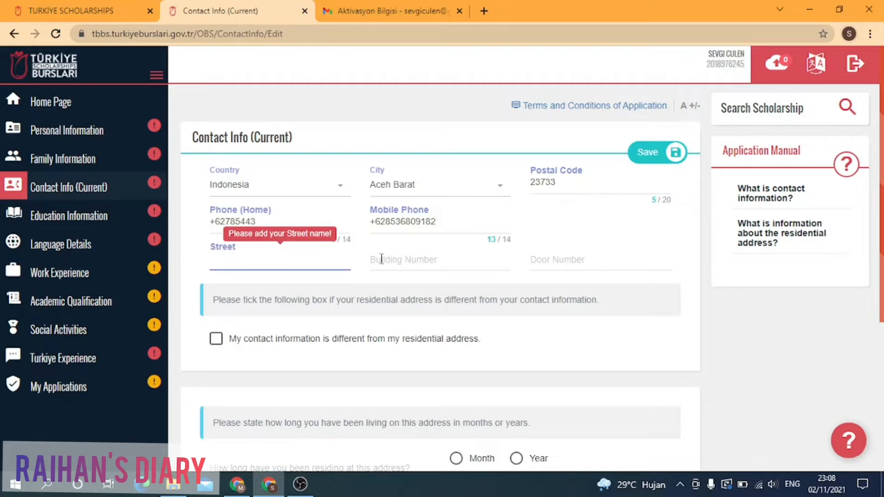
{"action": "type", "text": "ahmad yani"}
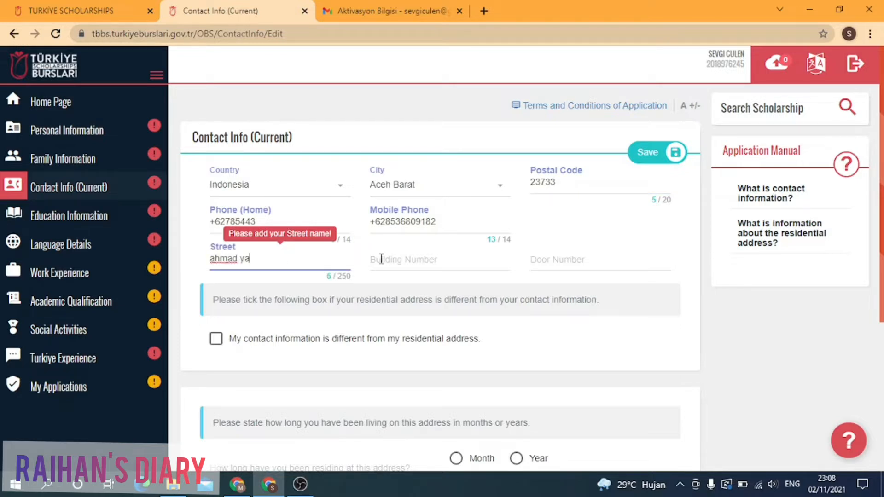
{"action": "left_click", "coordinate": [211, 258]}
{"action": "type", "text": "jl"}
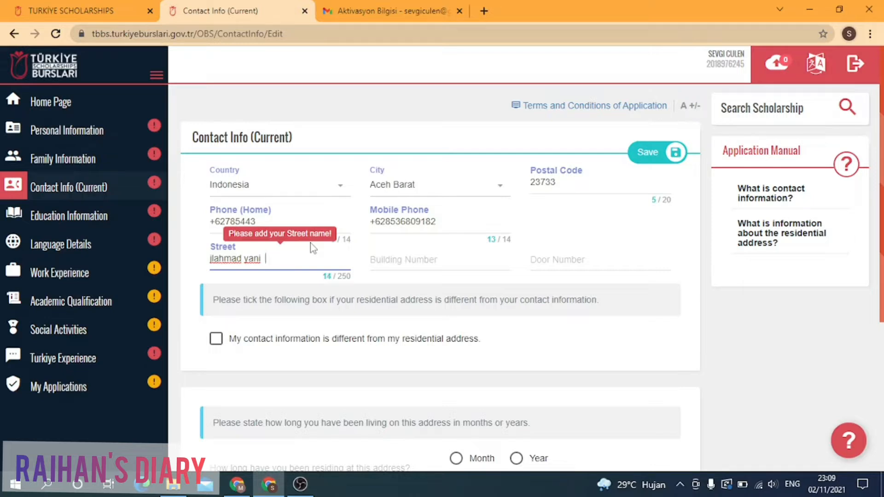
{"action": "left_click", "coordinate": [212, 258]}
{"action": "left_click", "coordinate": [456, 261]}
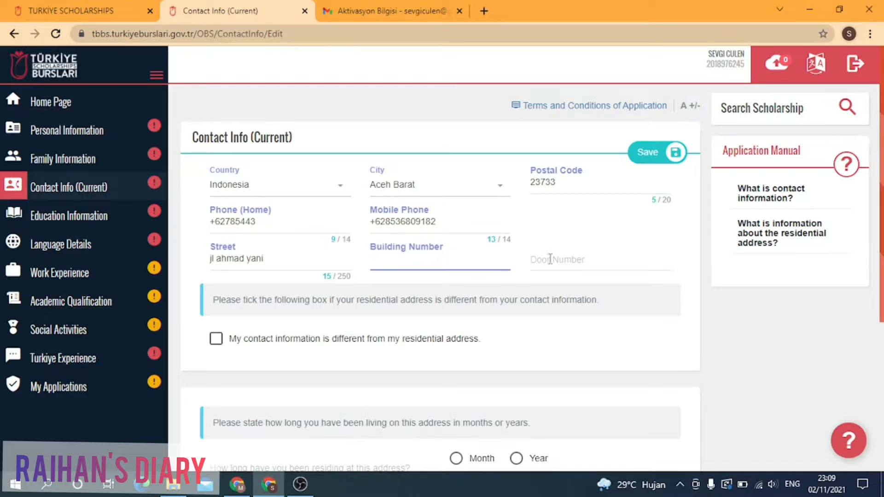
{"action": "left_click", "coordinate": [582, 259]}
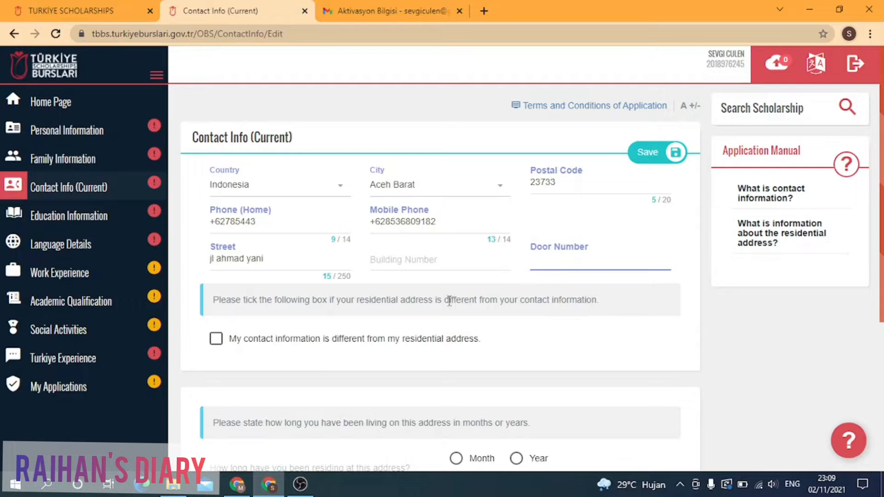
{"action": "scroll", "coordinate": [449, 301], "scroll_direction": "down", "scroll_amount": 1}
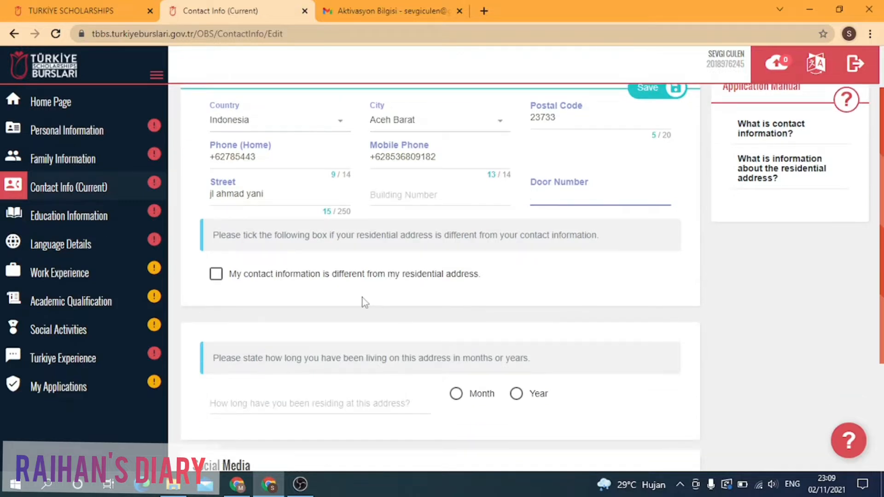
{"action": "left_click", "coordinate": [216, 274]}
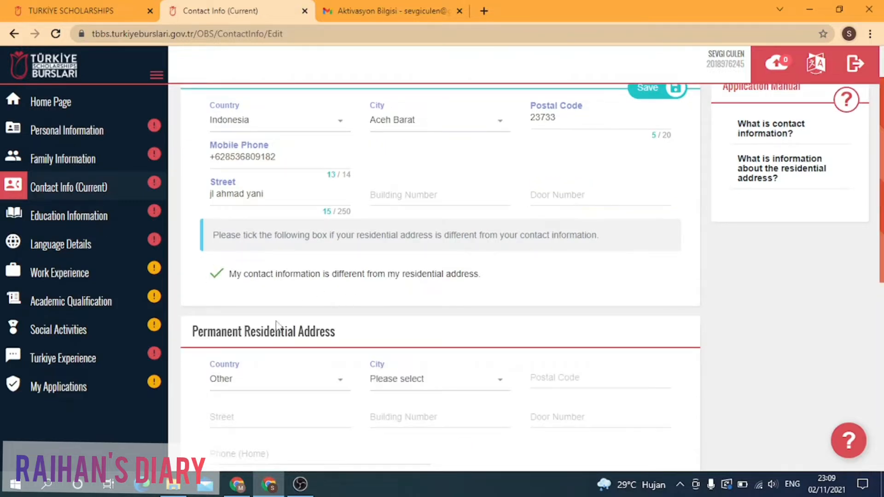
{"action": "scroll", "coordinate": [277, 324], "scroll_direction": "down", "scroll_amount": 2}
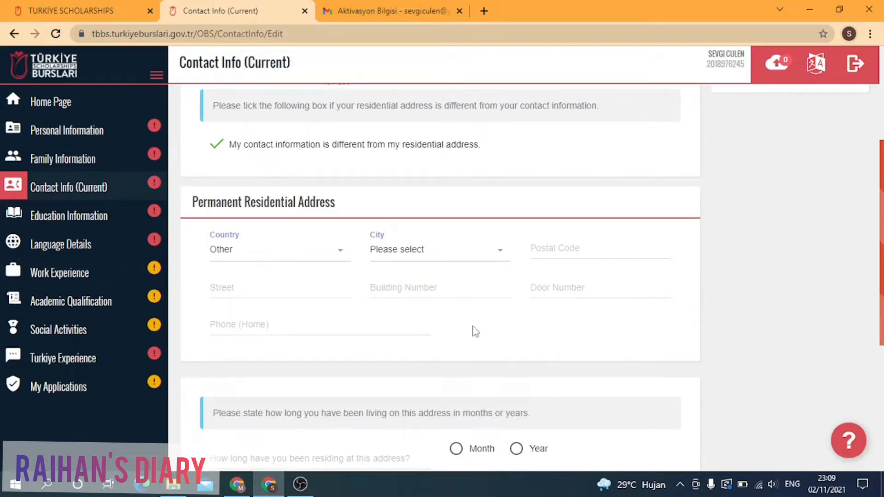
{"action": "scroll", "coordinate": [313, 280], "scroll_direction": "down", "scroll_amount": 2}
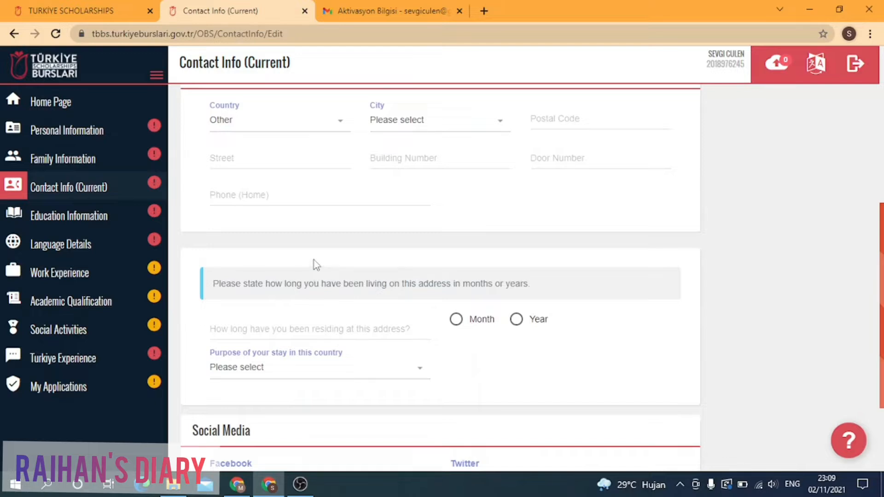
{"action": "scroll", "coordinate": [282, 199], "scroll_direction": "up", "scroll_amount": 1}
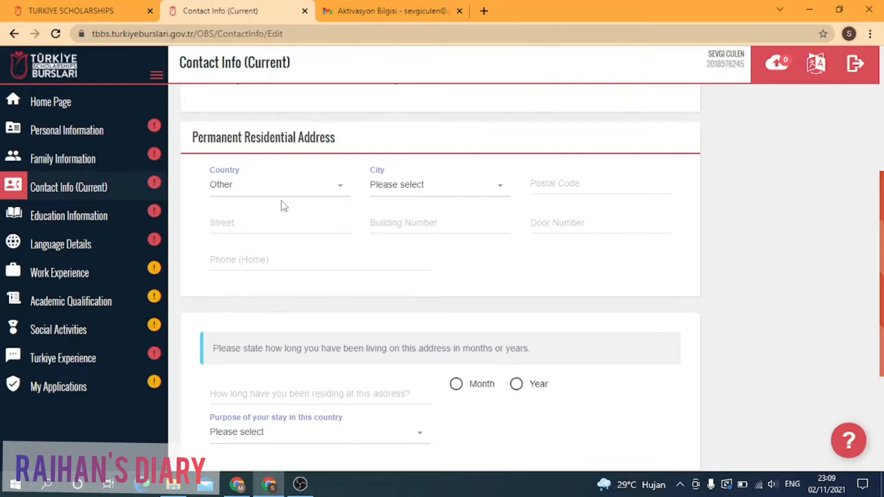
{"action": "scroll", "coordinate": [282, 202], "scroll_direction": "down", "scroll_amount": 1}
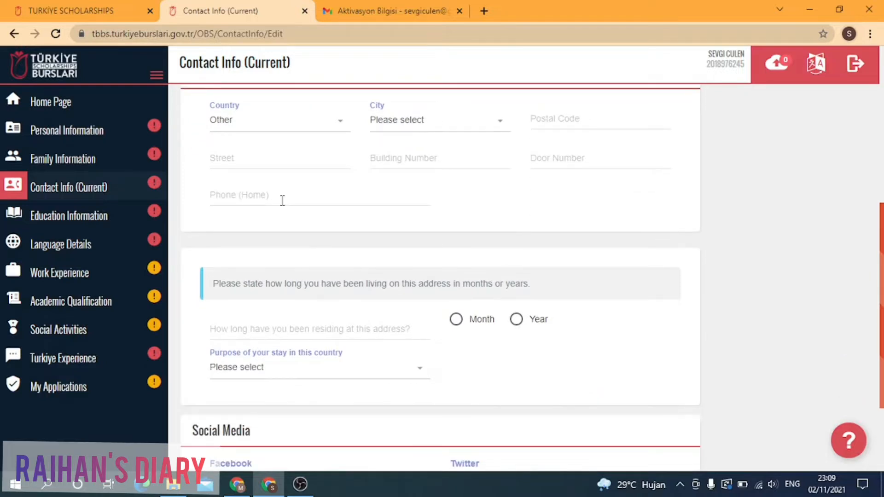
{"action": "scroll", "coordinate": [281, 201], "scroll_direction": "down", "scroll_amount": 1}
{"action": "scroll", "coordinate": [282, 199], "scroll_direction": "up", "scroll_amount": 3}
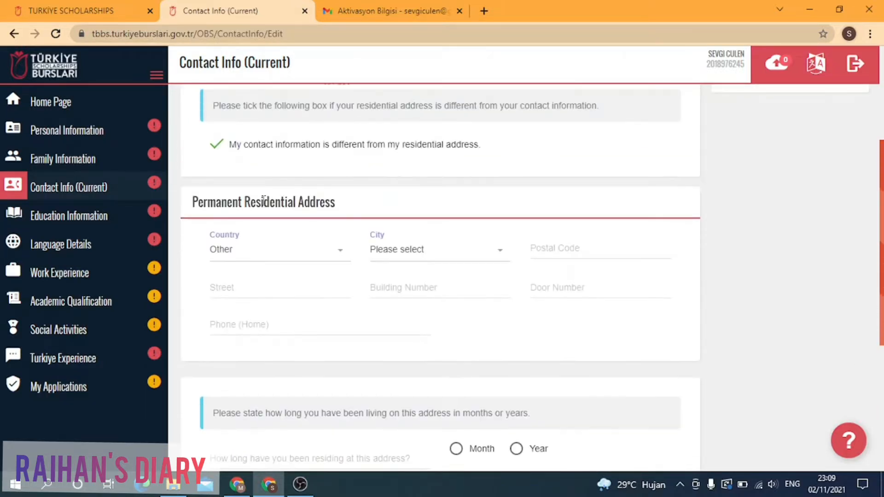
{"action": "left_click", "coordinate": [216, 146]}
{"action": "scroll", "coordinate": [262, 172], "scroll_direction": "down", "scroll_amount": 1}
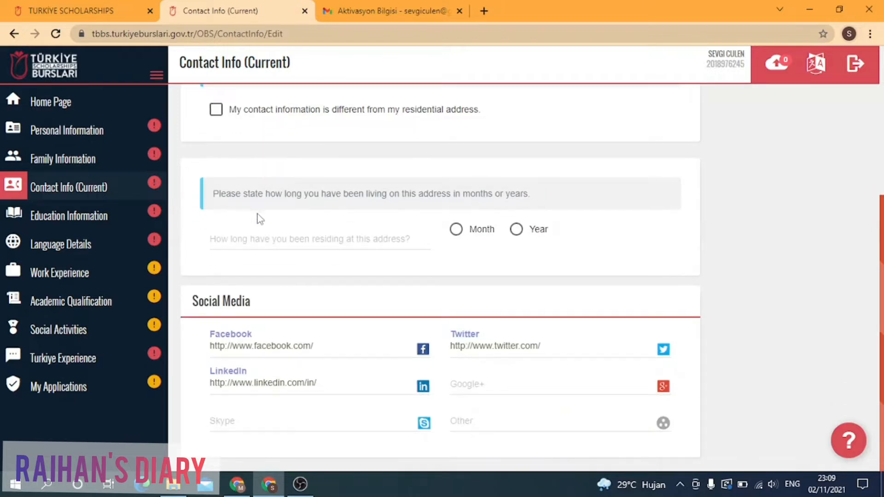
Step: Record 3 years as the time lived at this address
{"action": "left_click", "coordinate": [516, 229]}
{"action": "left_click", "coordinate": [406, 237]}
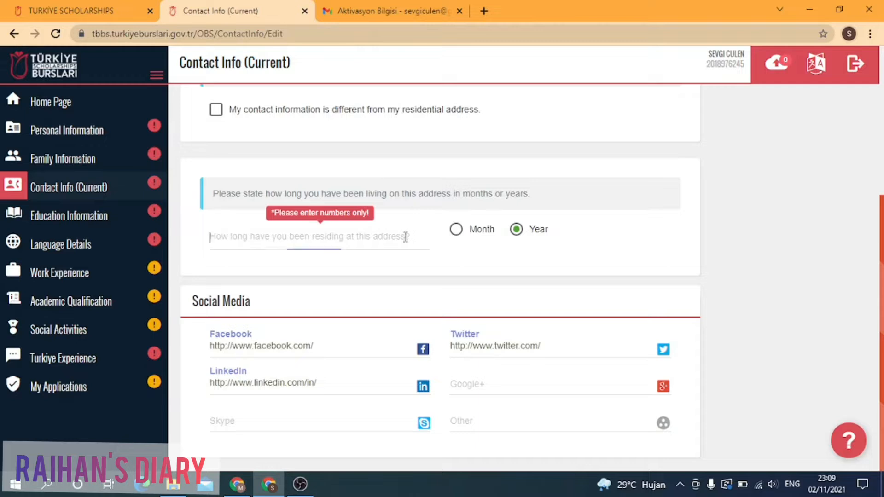
{"action": "type", "text": "3"}
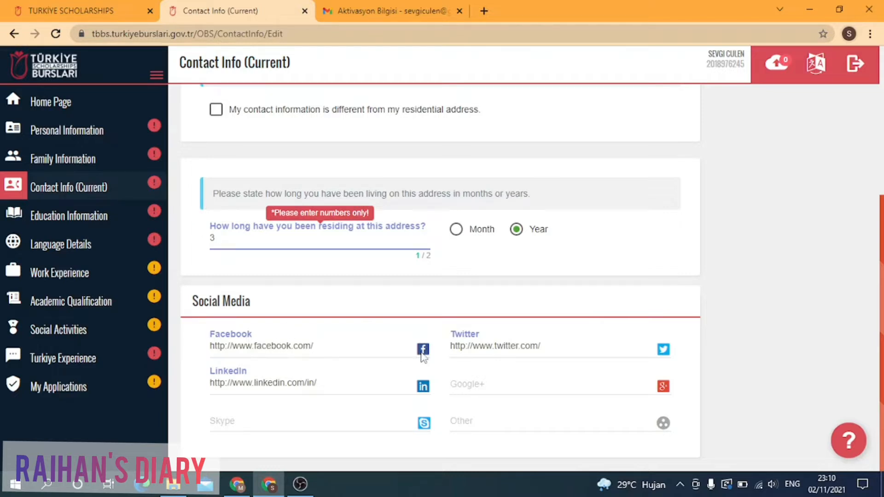
Step: Fill in the Facebook, LinkedIn and Twitter profile usernames under Social Media
{"action": "left_click", "coordinate": [348, 352]}
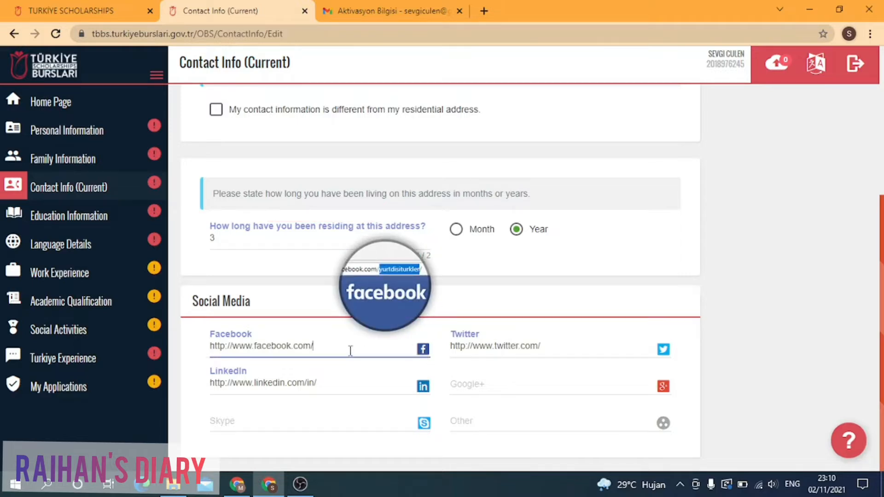
{"action": "type", "text": "s"}
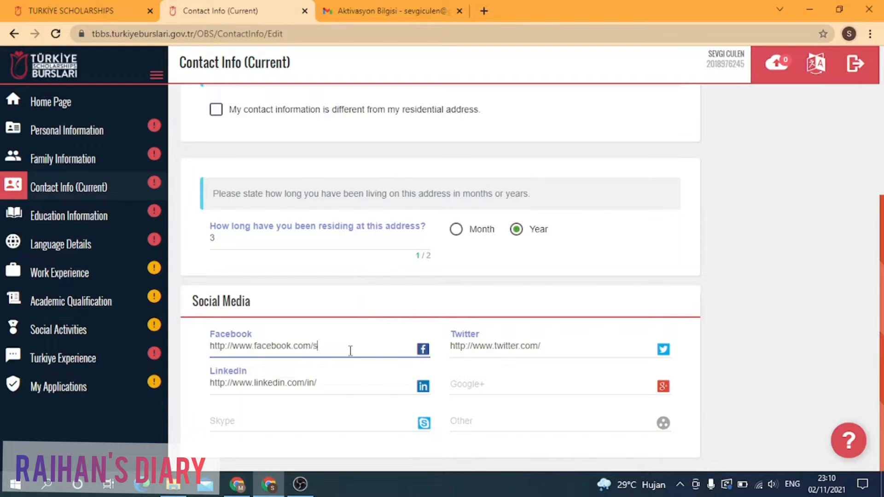
{"action": "type", "text": "evgi"}
{"action": "left_click", "coordinate": [349, 377]}
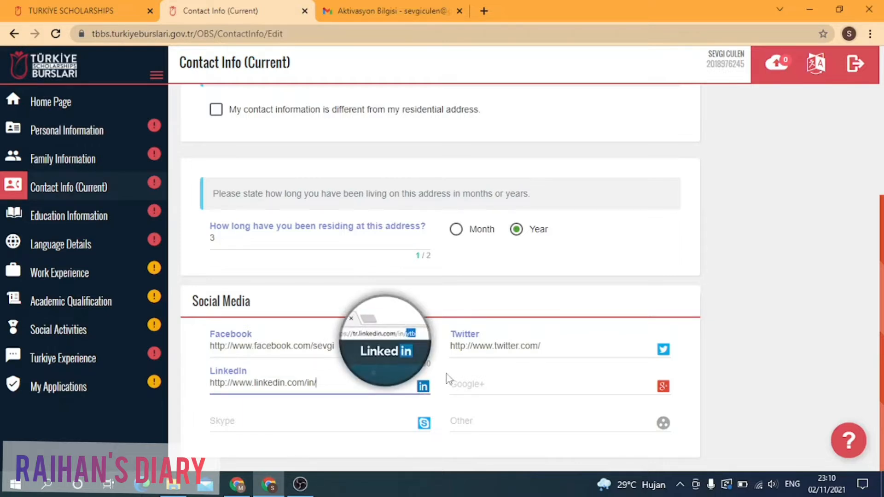
{"action": "type", "text": "sevgic"}
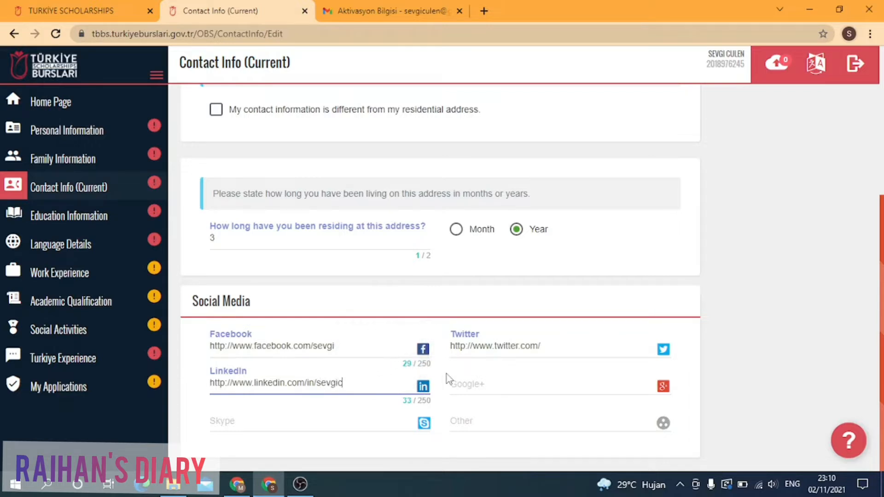
{"action": "left_click", "coordinate": [582, 350]}
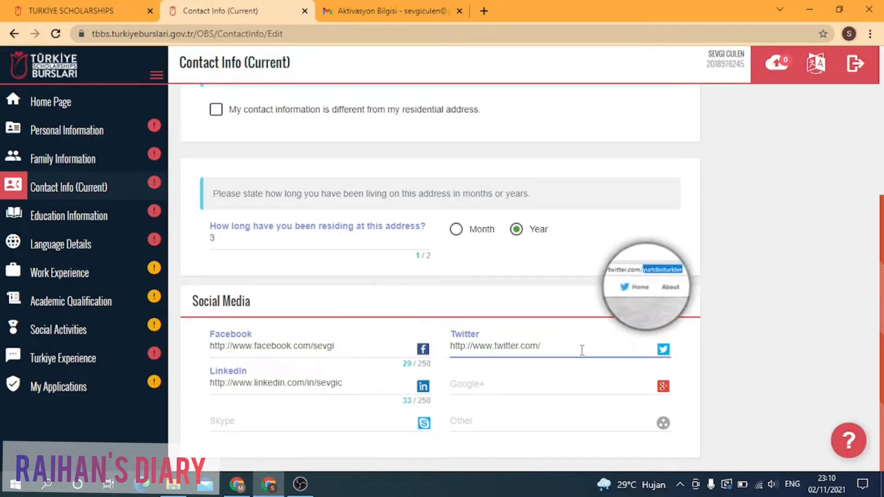
{"action": "type", "text": "culen"}
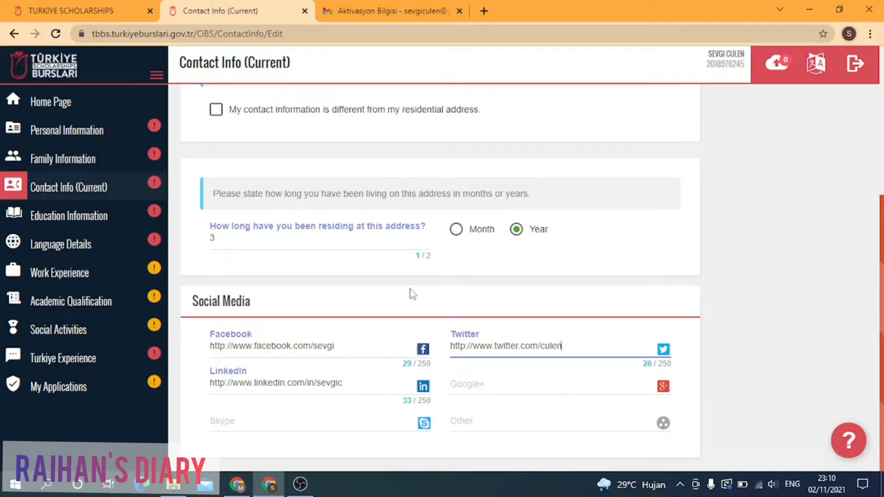
{"action": "scroll", "coordinate": [507, 225], "scroll_direction": "up", "scroll_amount": 5}
Step: Save the contact details showing Indonesia, Aceh Barat and 3 years at this address
{"action": "left_click", "coordinate": [667, 154]}
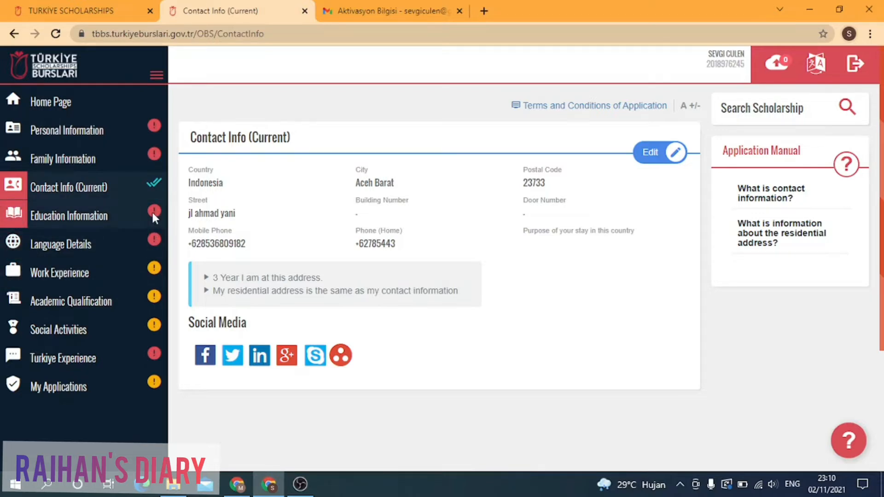
Step: Go to Education Information and read its instructions on adding education levels
{"action": "left_click", "coordinate": [138, 214]}
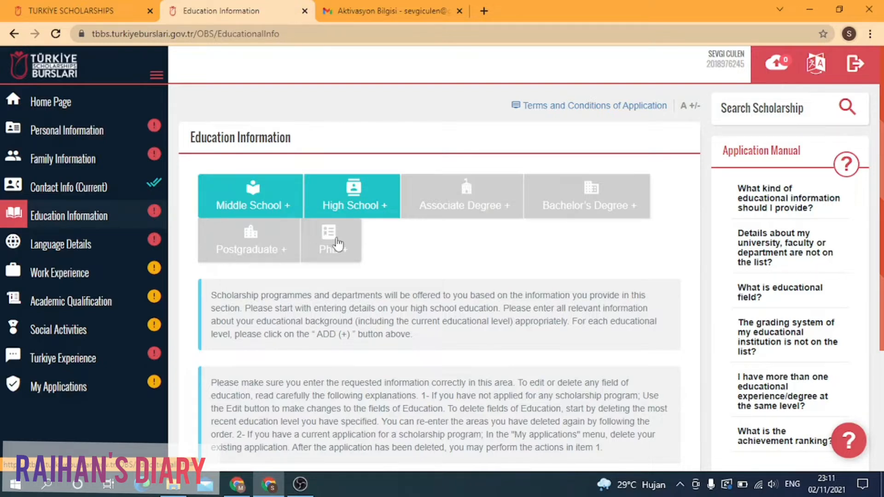
{"action": "scroll", "coordinate": [337, 243], "scroll_direction": "down", "scroll_amount": 3}
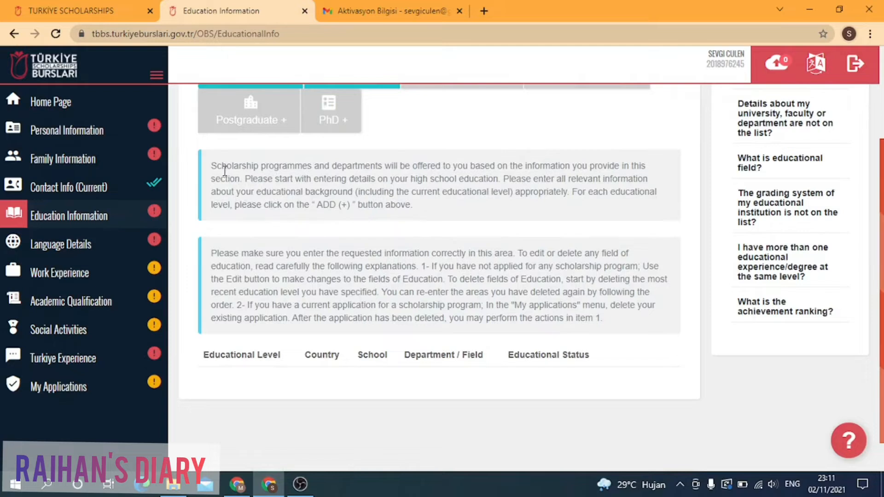
{"action": "left_click_drag", "start_coordinate": [211, 165], "coordinate": [424, 217]}
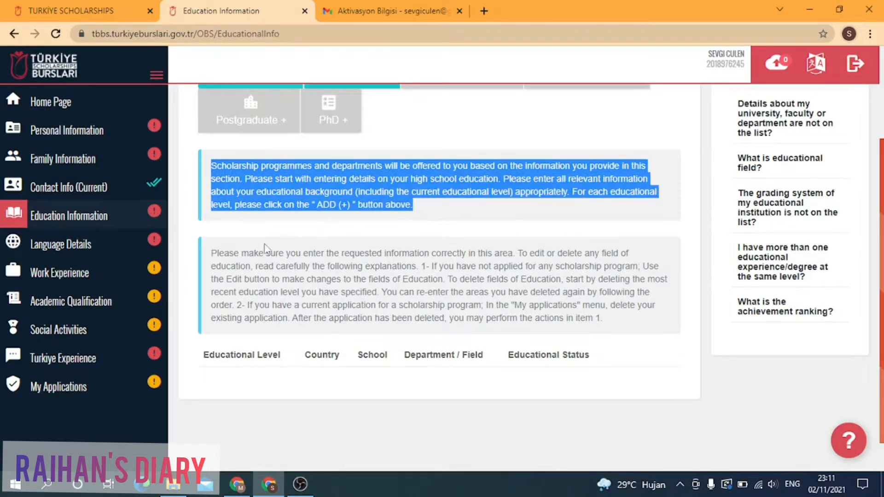
{"action": "left_click_drag", "start_coordinate": [213, 254], "coordinate": [639, 328]}
{"action": "scroll", "coordinate": [519, 296], "scroll_direction": "down", "scroll_amount": 1}
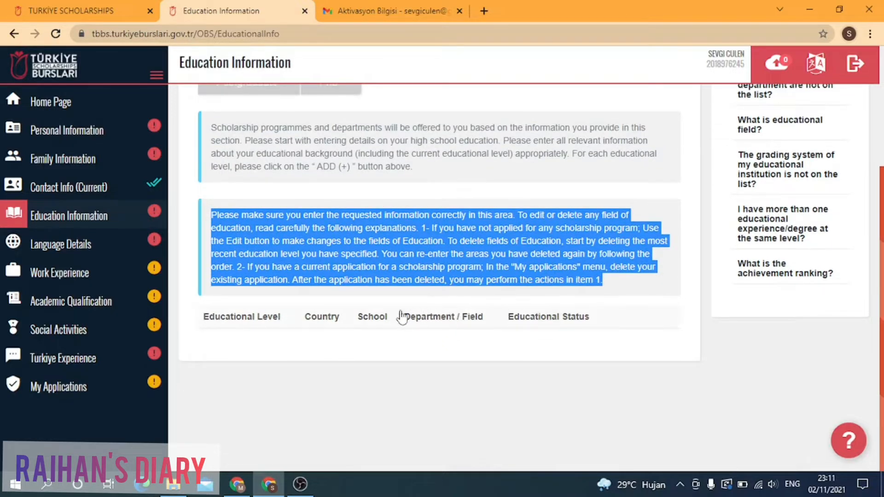
{"action": "scroll", "coordinate": [411, 274], "scroll_direction": "up", "scroll_amount": 4}
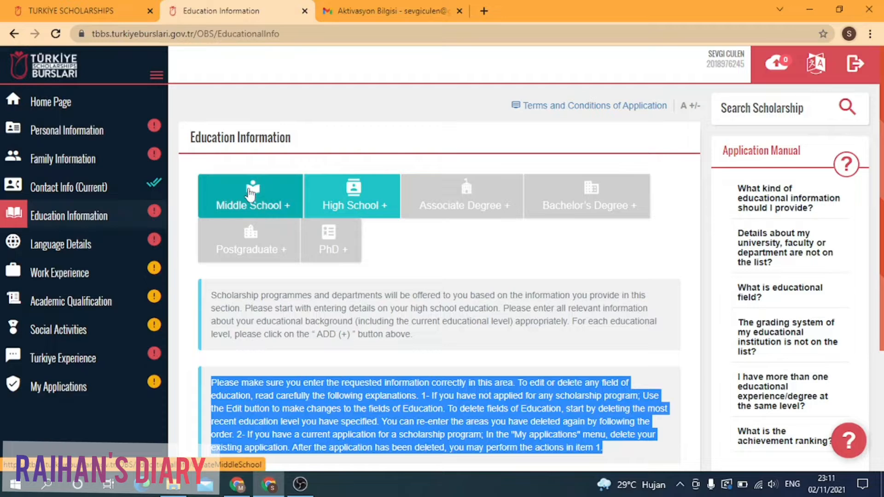
Step: Add a Middle School entry, trying and then clearing the Grade Type search
{"action": "left_click", "coordinate": [291, 202]}
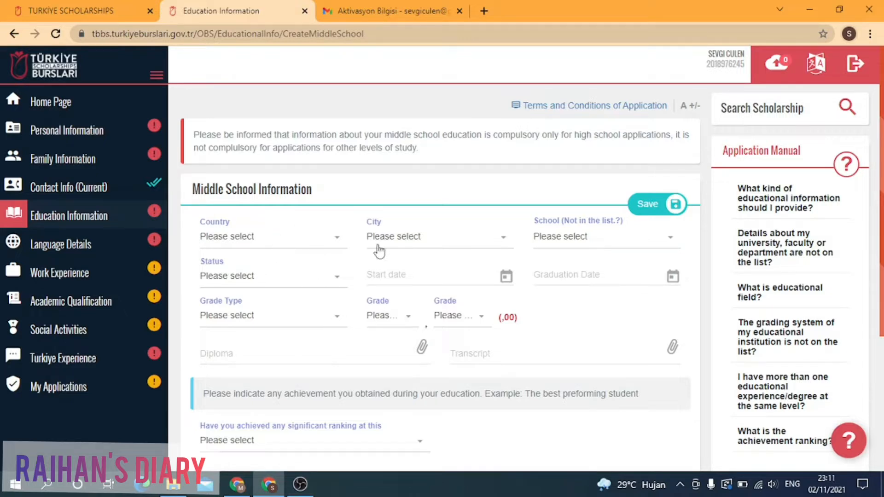
{"action": "left_click", "coordinate": [338, 325]}
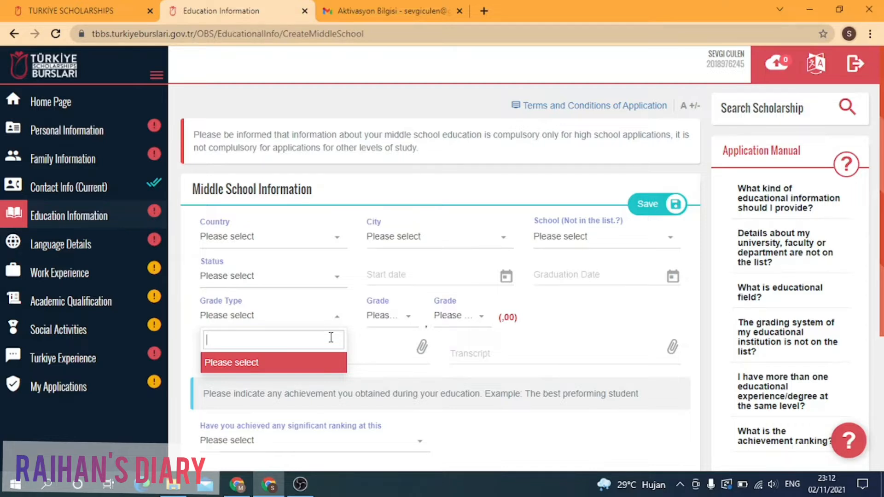
{"action": "type", "text": "8"}
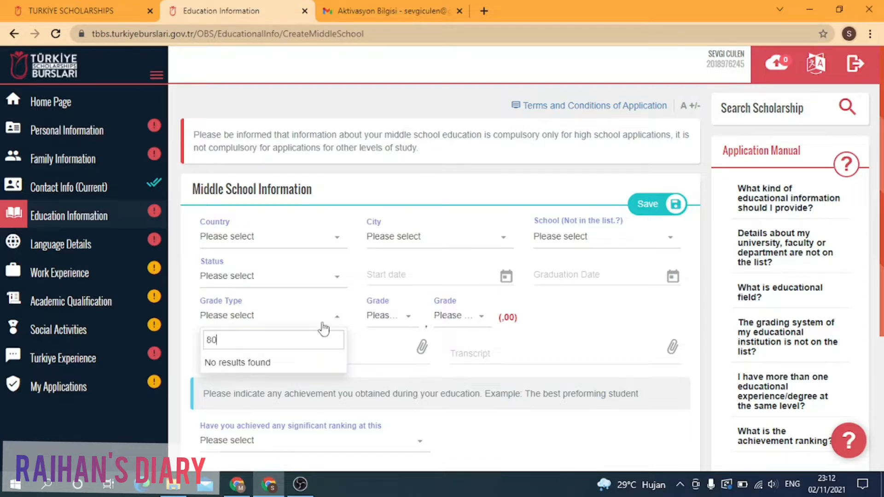
{"action": "type", "text": "0"}
{"action": "key", "text": "BackSpace"}
{"action": "key", "text": "BackSpace"}
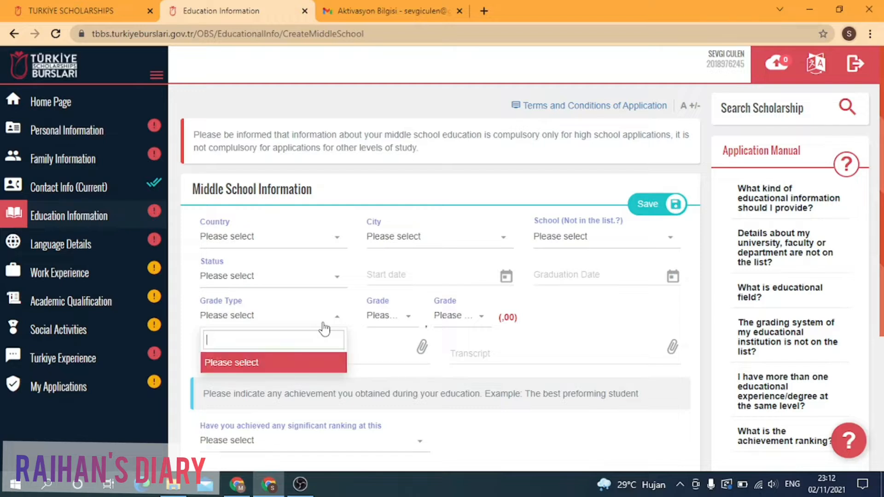
{"action": "type", "text": "100"}
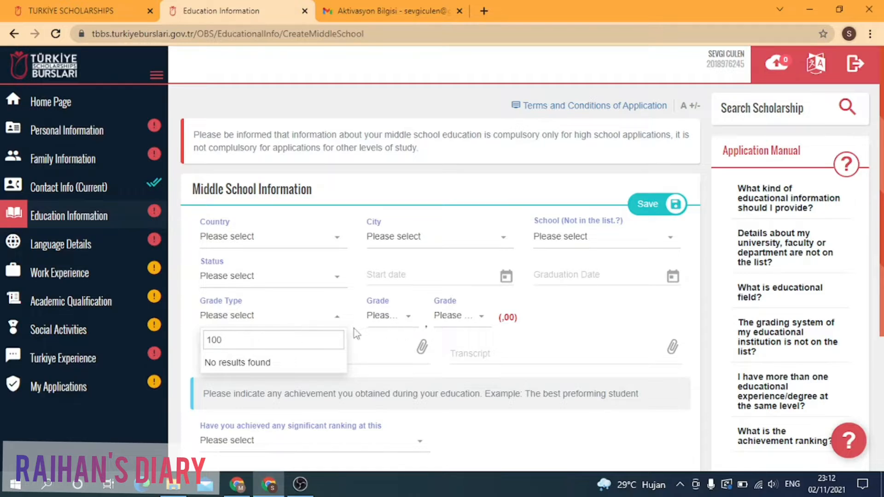
{"action": "left_click_drag", "start_coordinate": [249, 333], "coordinate": [199, 338]}
{"action": "key", "text": "BackSpace"}
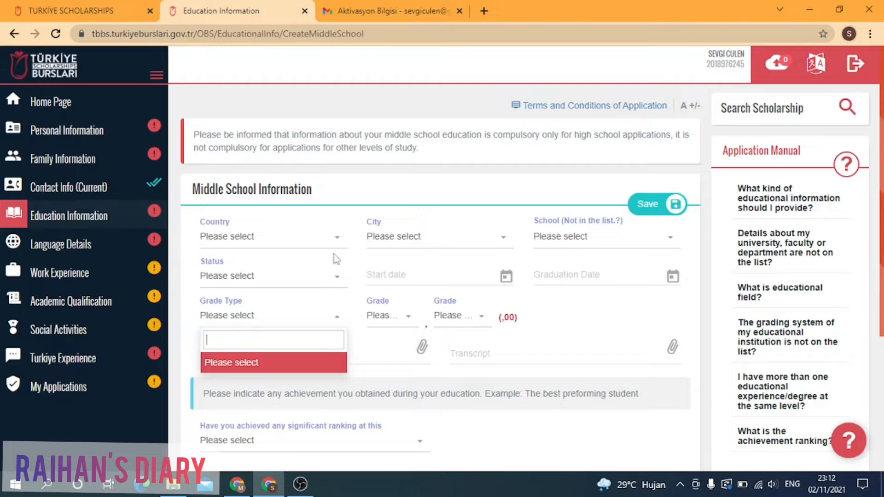
{"action": "left_click", "coordinate": [340, 277]}
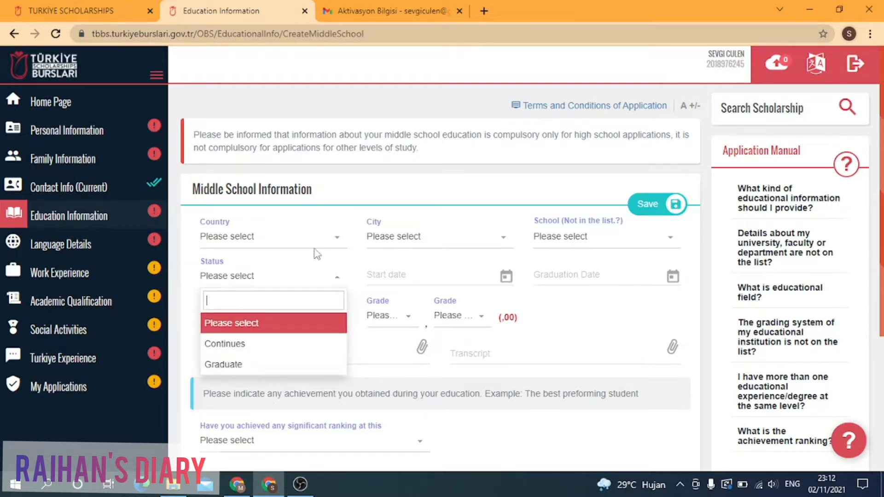
Step: Set the middle school's country to Indonesia and city to Aceh Barat
{"action": "left_click", "coordinate": [326, 239]}
{"action": "scroll", "coordinate": [288, 328], "scroll_direction": "down", "scroll_amount": 5}
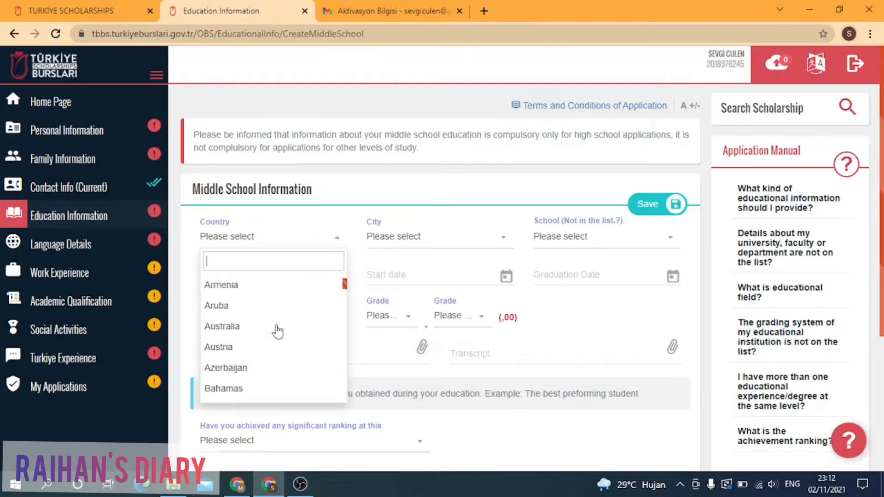
{"action": "type", "text": "in"}
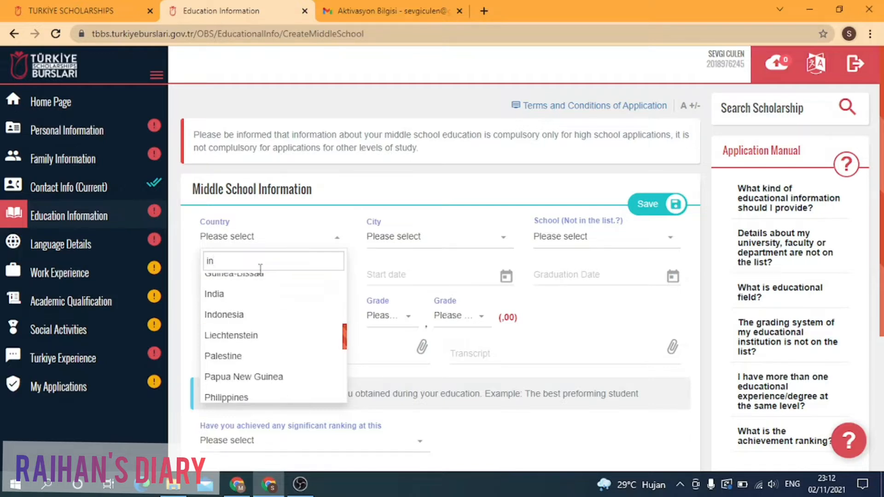
{"action": "type", "text": "d"}
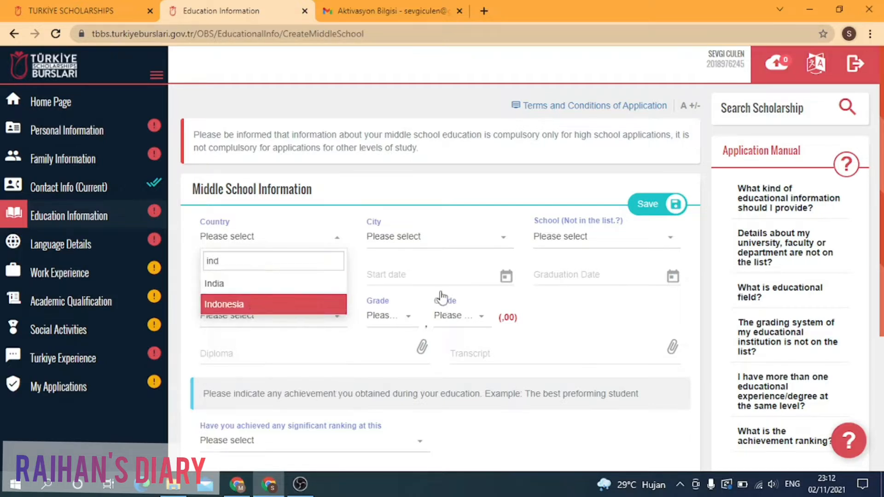
{"action": "key", "text": "Return"}
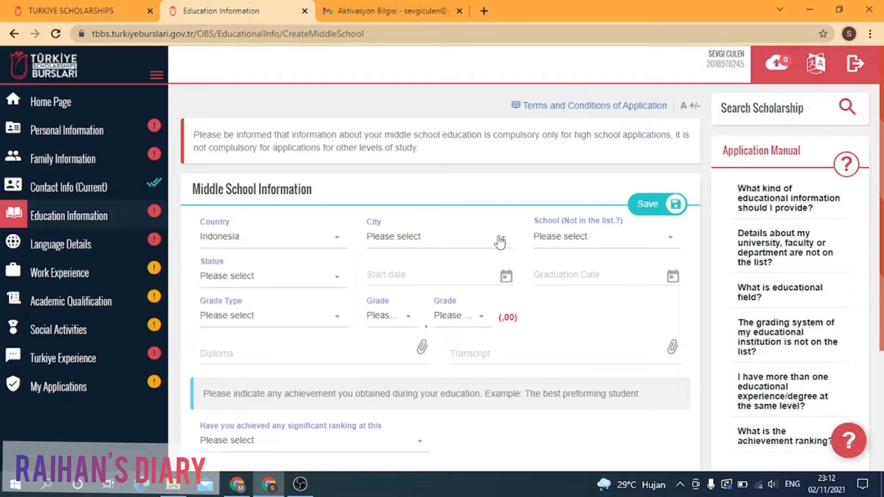
{"action": "left_click", "coordinate": [500, 239]}
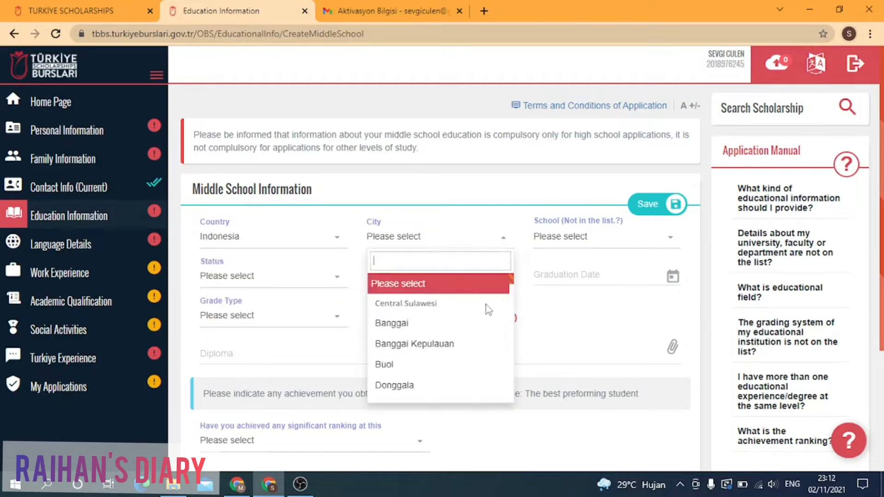
{"action": "type", "text": "ace"}
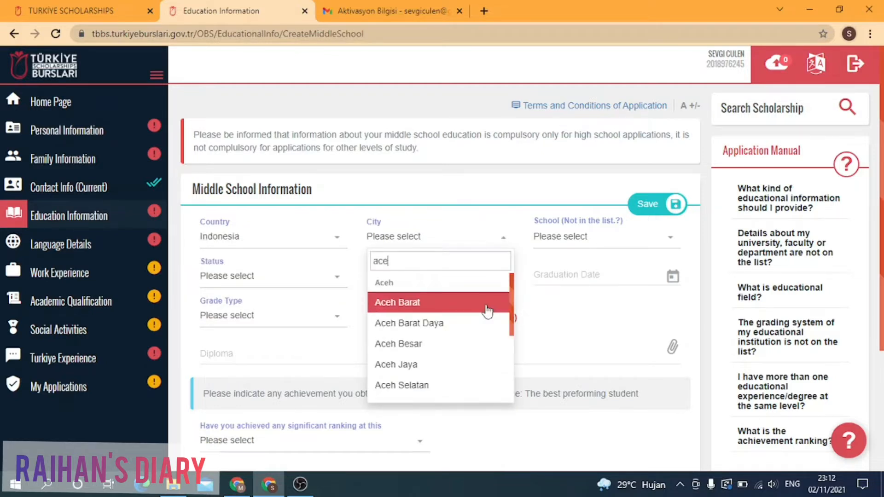
{"action": "left_click", "coordinate": [487, 312]}
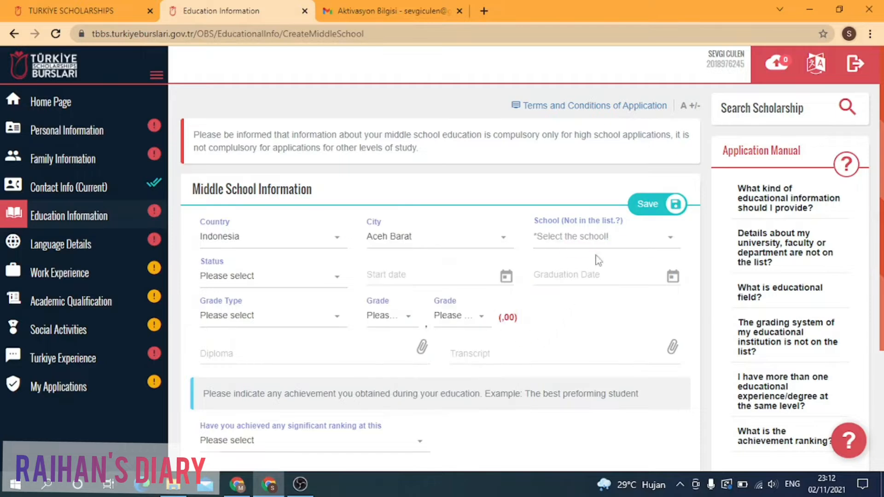
Step: Choose MTSN LAMBALEK as the school and Graduate as the status
{"action": "left_click", "coordinate": [620, 249]}
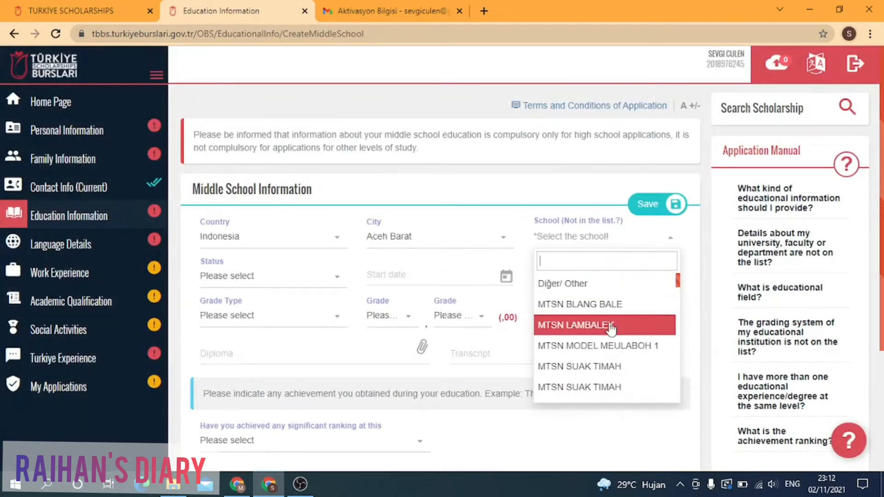
{"action": "left_click", "coordinate": [610, 326]}
{"action": "left_click", "coordinate": [337, 286]}
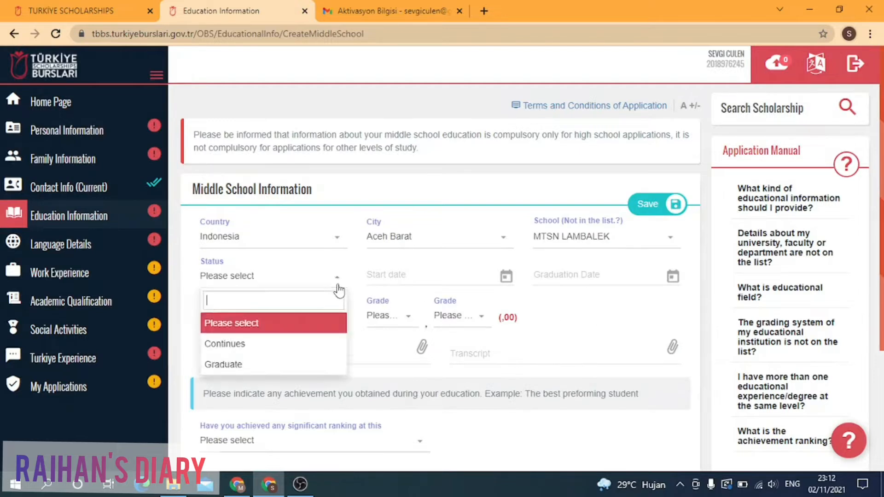
{"action": "left_click", "coordinate": [285, 363]}
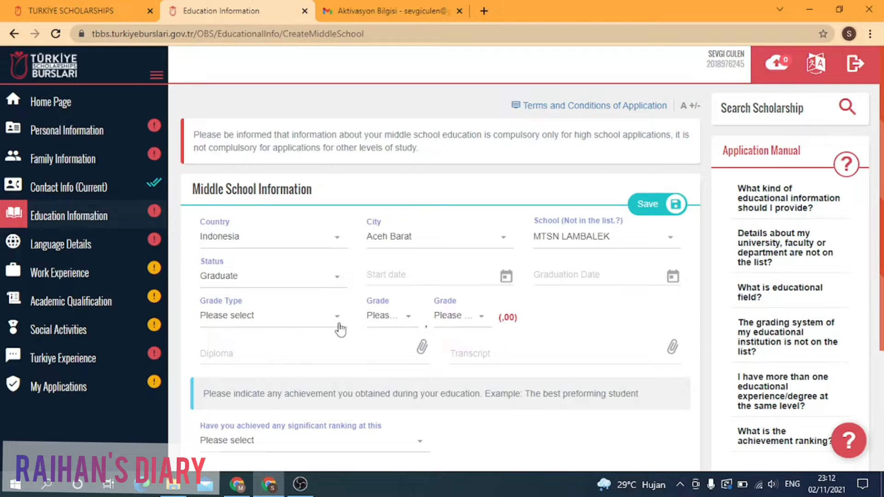
{"action": "left_click", "coordinate": [437, 279]}
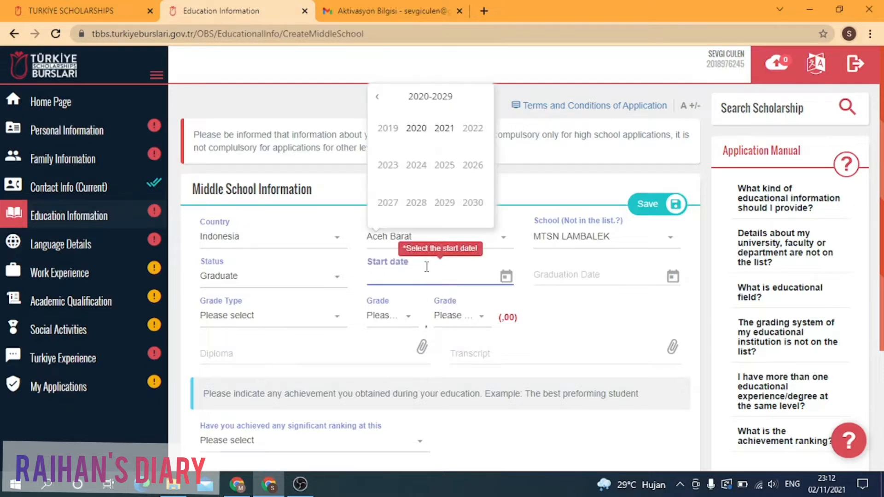
Step: Set the middle school start date to 11/02/2016
{"action": "left_click", "coordinate": [377, 97]}
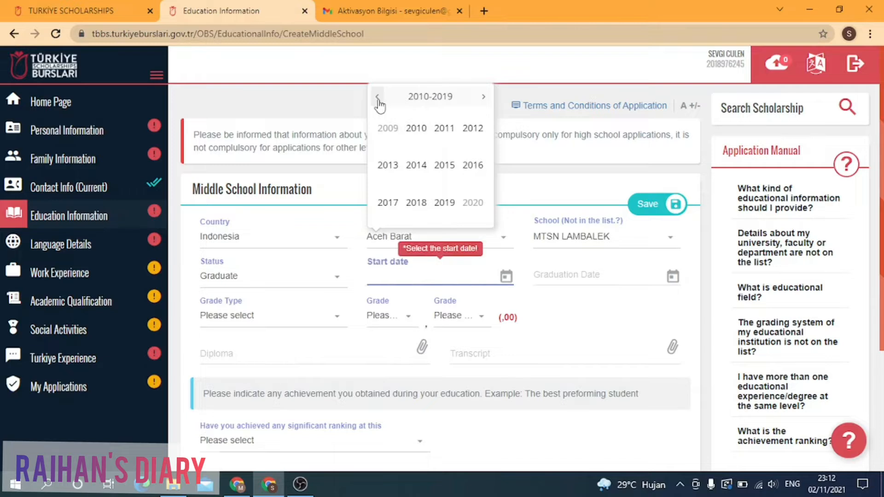
{"action": "left_click", "coordinate": [469, 171]}
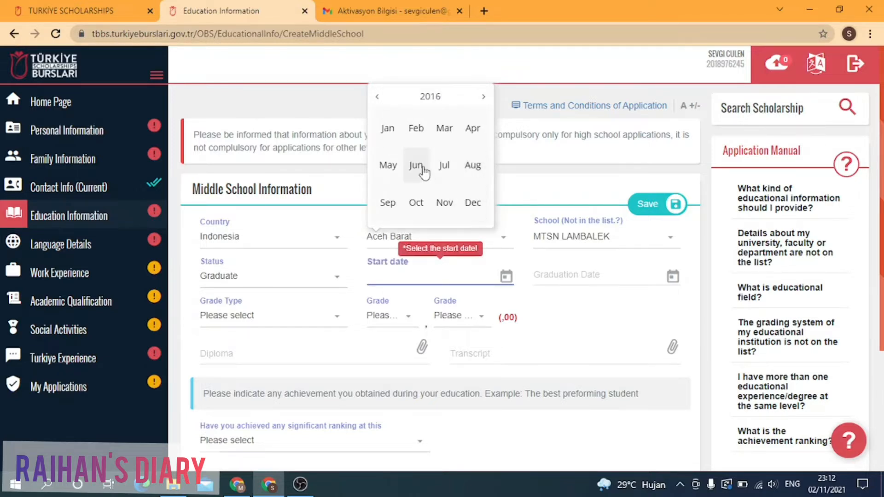
{"action": "left_click", "coordinate": [416, 131]}
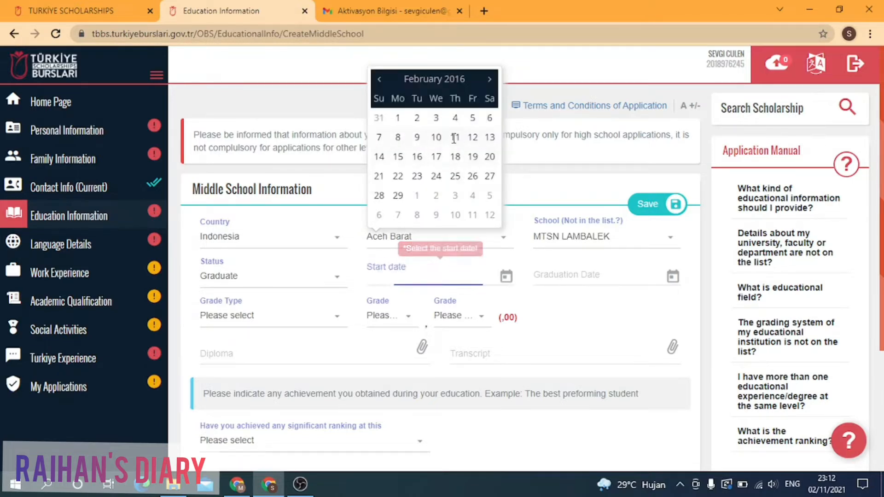
{"action": "left_click", "coordinate": [454, 137]}
Step: Set the graduation date to 02/03/2019
{"action": "left_click", "coordinate": [567, 279]}
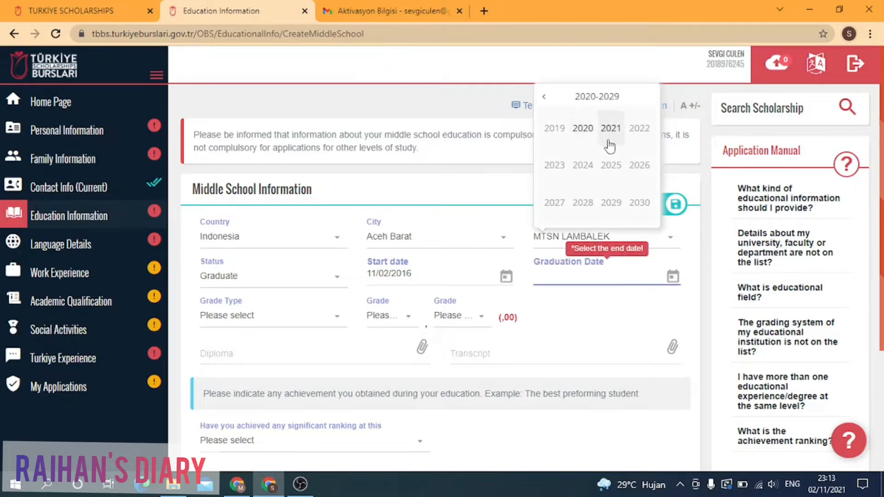
{"action": "left_click", "coordinate": [555, 134]}
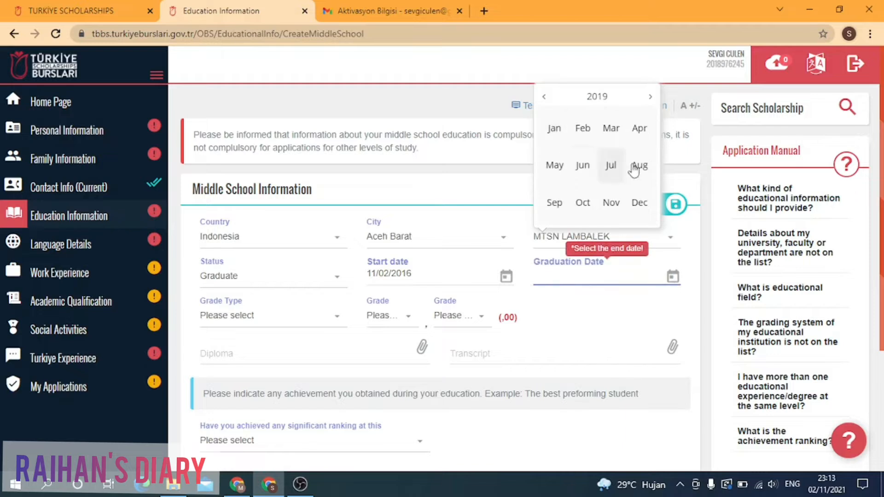
{"action": "left_click", "coordinate": [608, 148]}
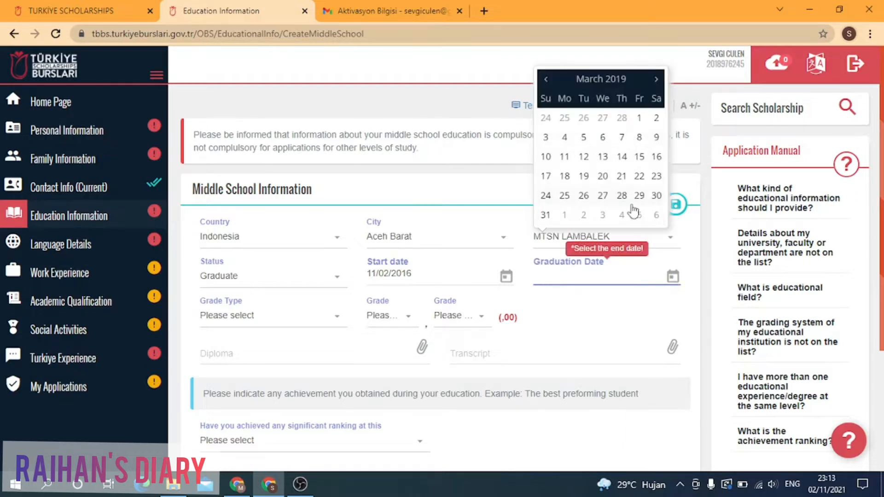
{"action": "left_click", "coordinate": [653, 133]}
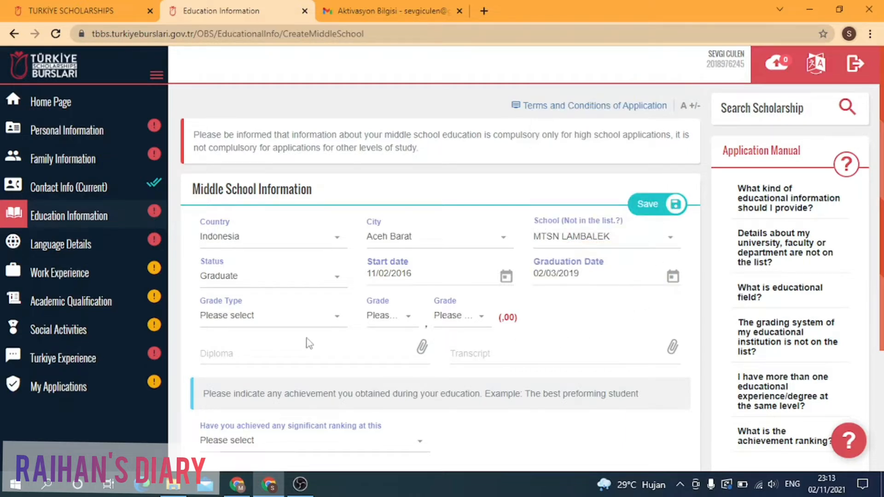
{"action": "left_click", "coordinate": [322, 327]}
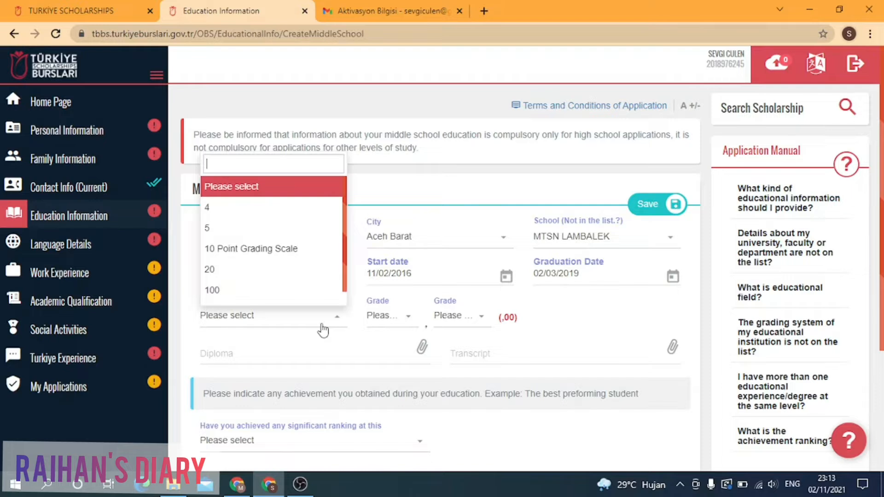
Step: Choose the 100-point grade type and enter a grade of 90,92
{"action": "left_click", "coordinate": [288, 293]}
{"action": "left_click", "coordinate": [410, 320]}
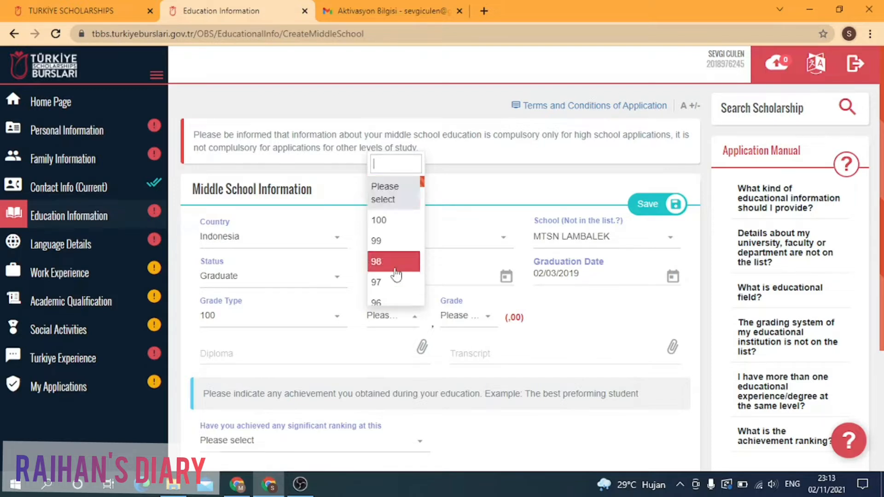
{"action": "scroll", "coordinate": [395, 275], "scroll_direction": "down", "scroll_amount": 2}
{"action": "left_click", "coordinate": [385, 296]}
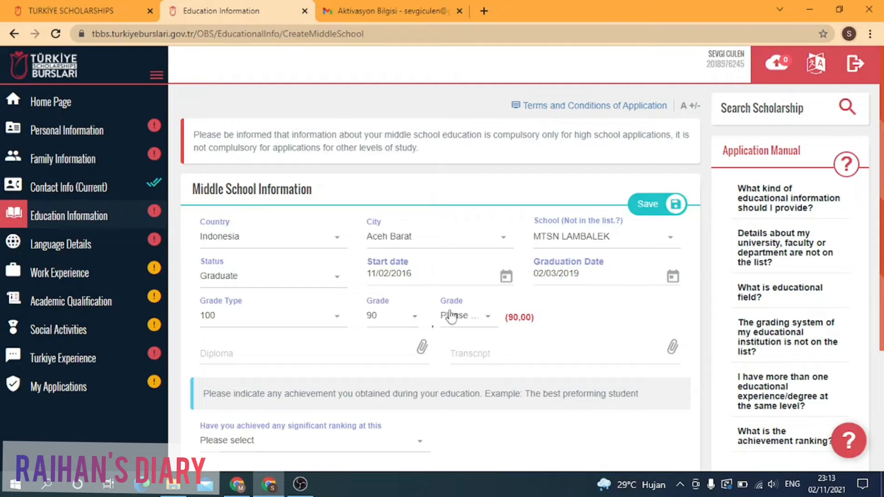
{"action": "left_click", "coordinate": [483, 323]}
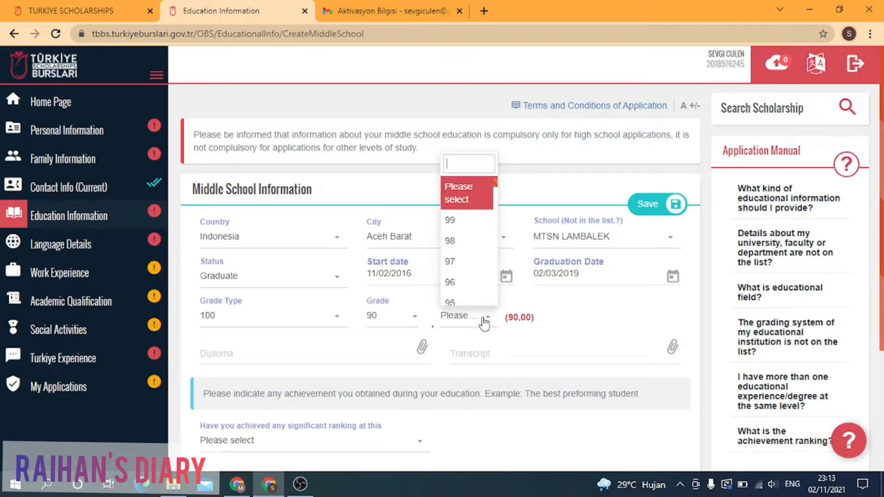
{"action": "scroll", "coordinate": [464, 283], "scroll_direction": "down", "scroll_amount": 2}
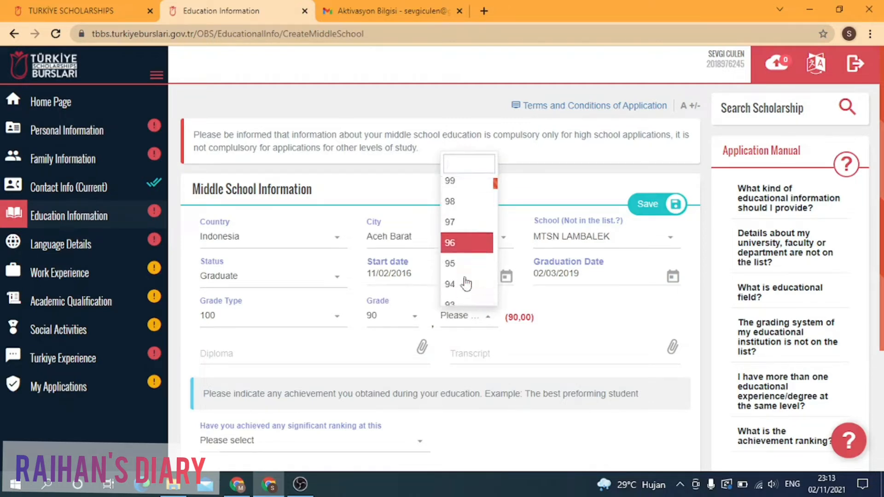
{"action": "left_click", "coordinate": [468, 300]}
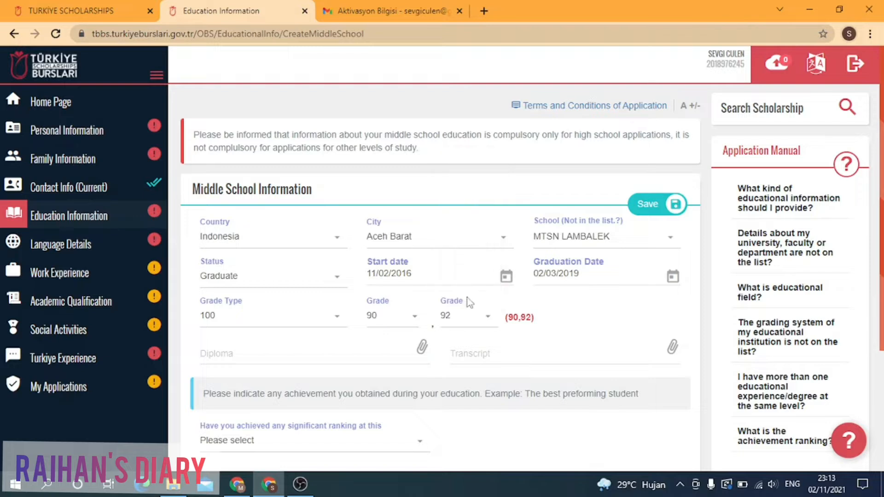
{"action": "scroll", "coordinate": [477, 341], "scroll_direction": "down", "scroll_amount": 2}
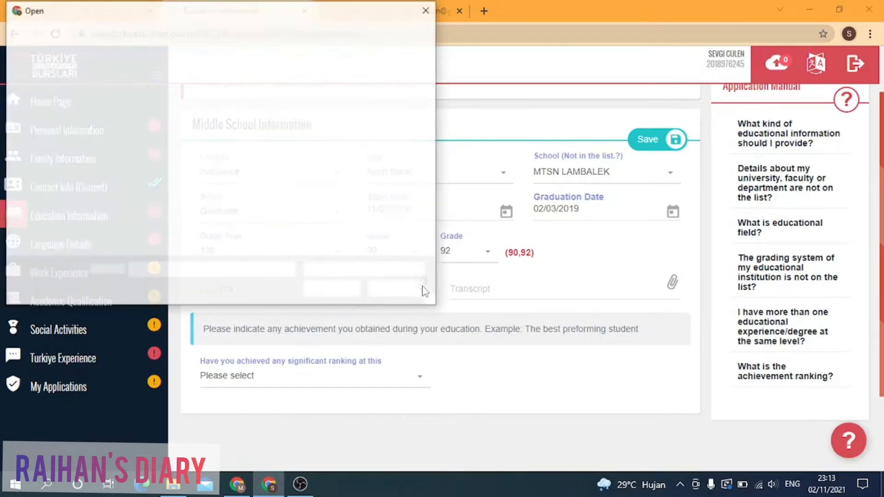
{"action": "left_click", "coordinate": [395, 289]}
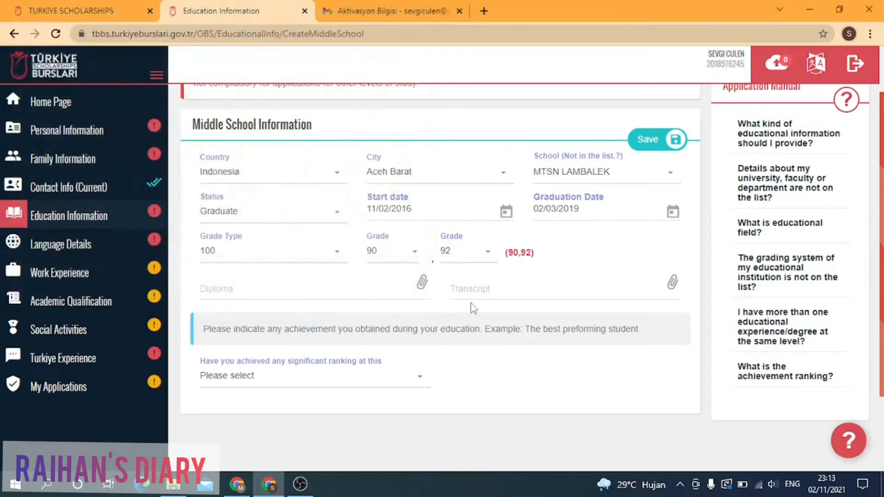
{"action": "left_click", "coordinate": [673, 283]}
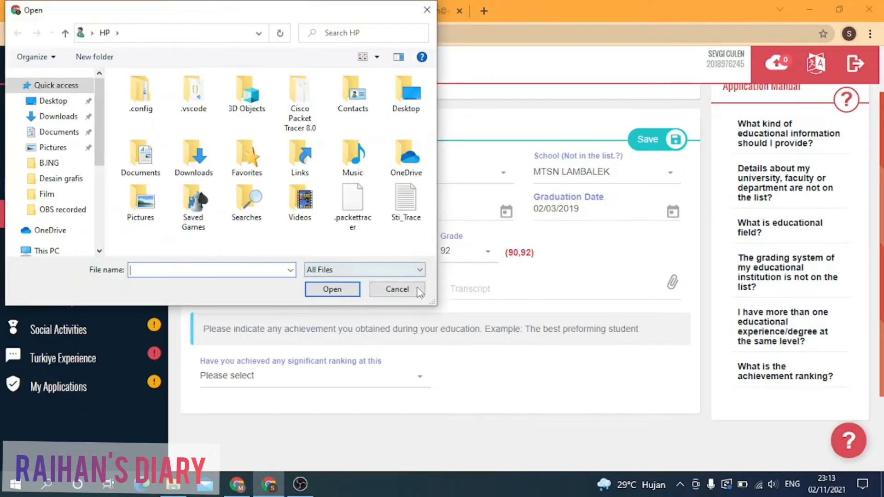
{"action": "left_click", "coordinate": [397, 289]}
{"action": "scroll", "coordinate": [416, 328], "scroll_direction": "down", "scroll_amount": 1}
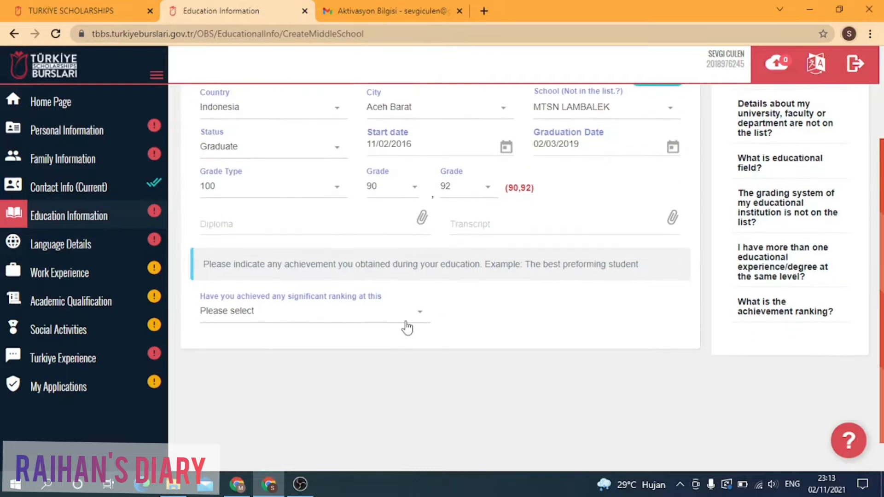
Step: Answer Yes to significant ranking with field School, rank 1, and no certificate
{"action": "left_click", "coordinate": [407, 322]}
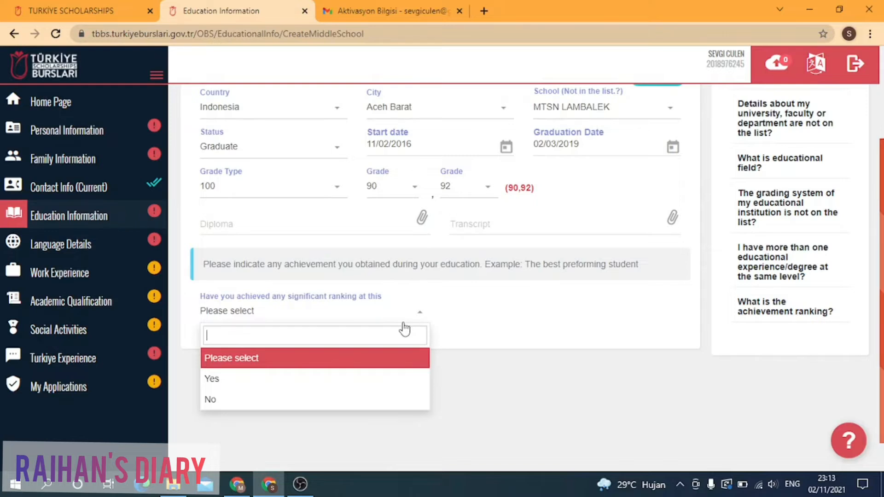
{"action": "left_click", "coordinate": [293, 378]}
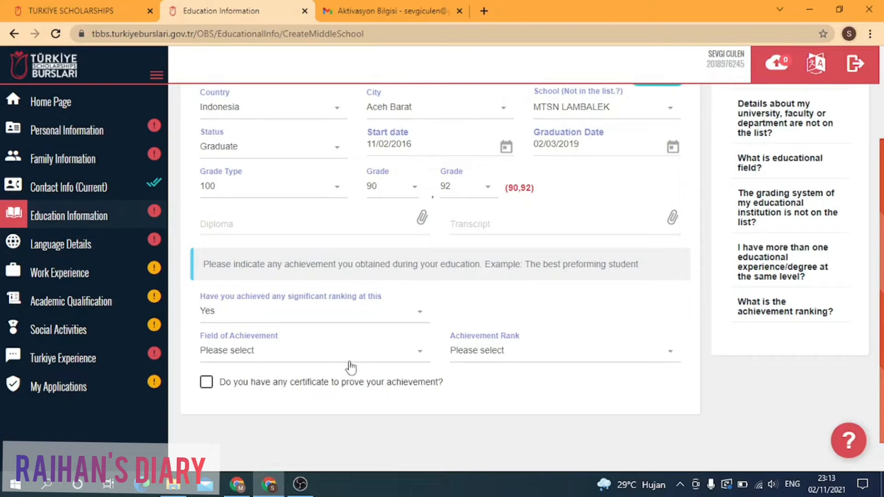
{"action": "left_click", "coordinate": [420, 358]}
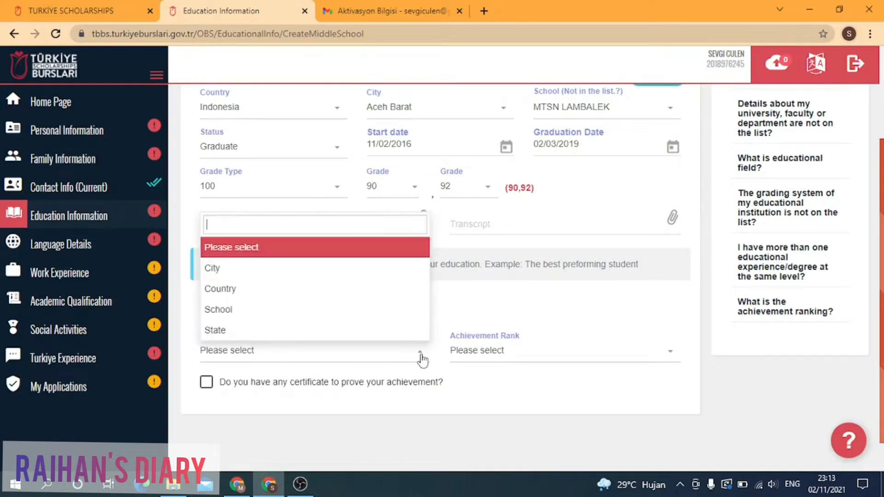
{"action": "left_click", "coordinate": [260, 314]}
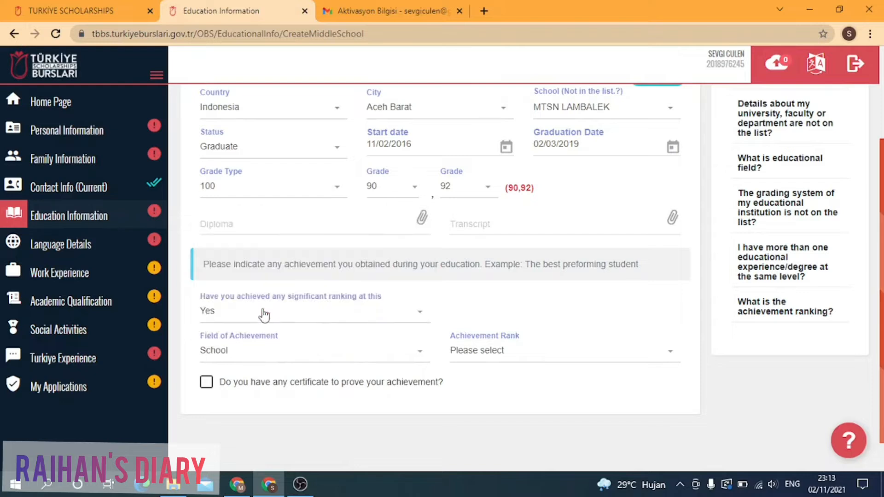
{"action": "left_click", "coordinate": [543, 359]}
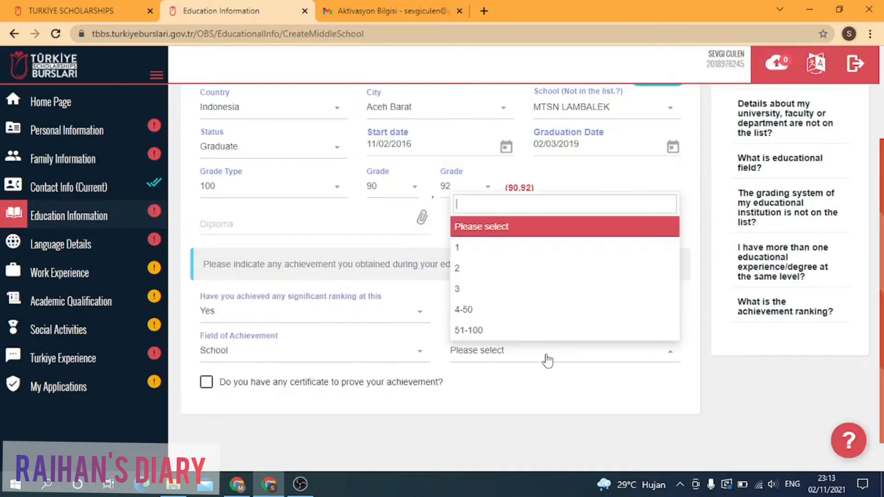
{"action": "left_click", "coordinate": [474, 249]}
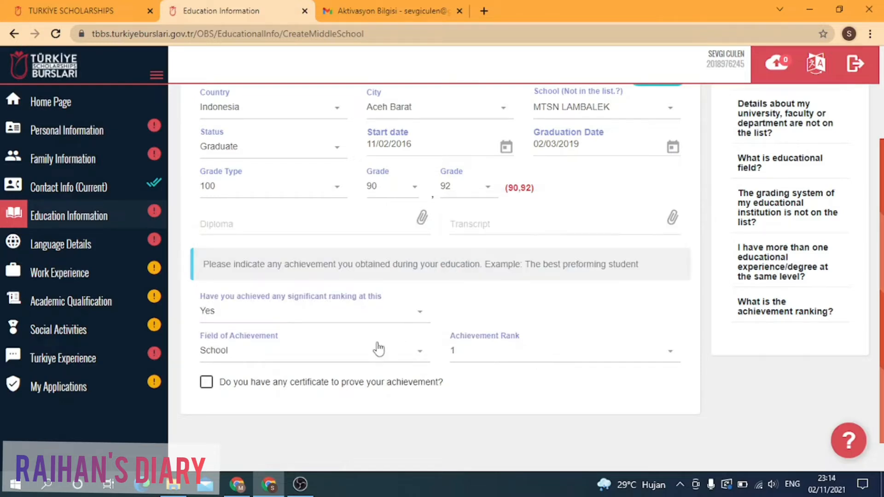
{"action": "scroll", "coordinate": [375, 350], "scroll_direction": "down", "scroll_amount": 1}
{"action": "left_click", "coordinate": [206, 345]}
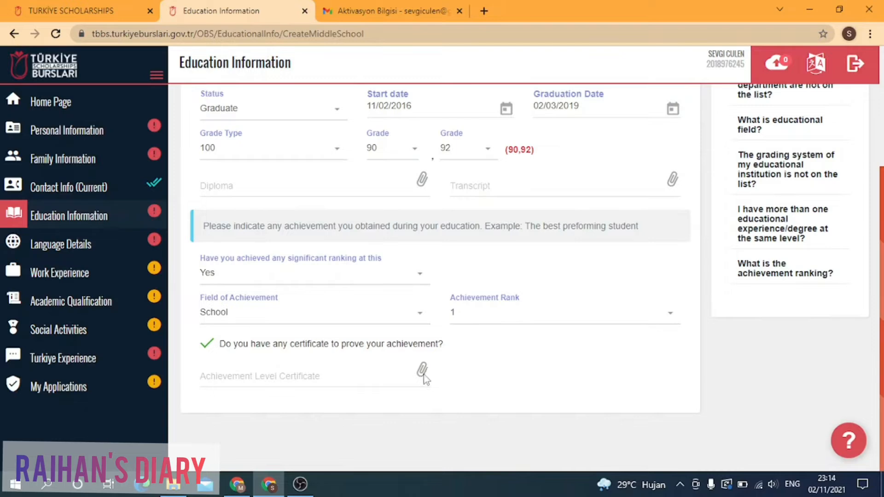
{"action": "left_click", "coordinate": [212, 353]}
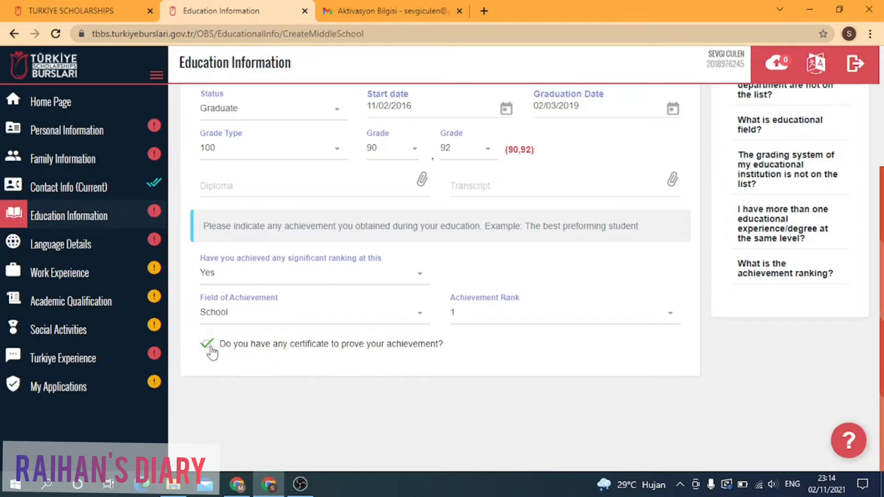
{"action": "scroll", "coordinate": [389, 316], "scroll_direction": "up", "scroll_amount": 3}
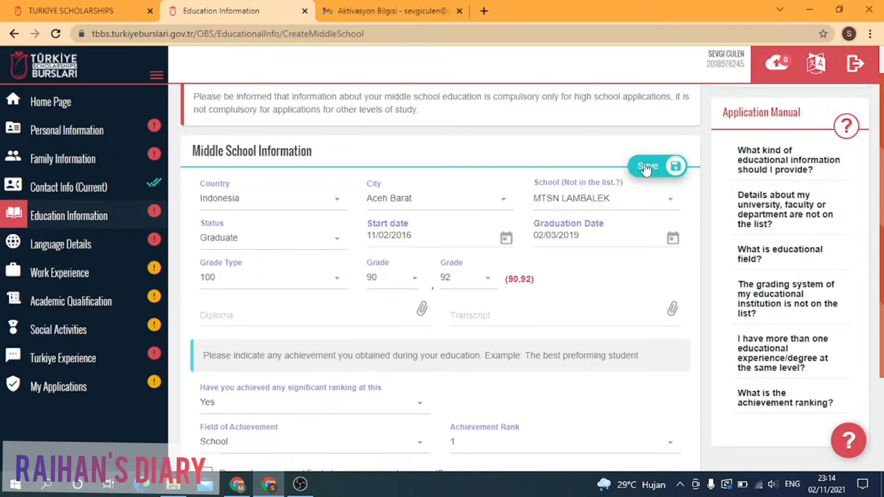
Step: Save the middle school entry and return to the education overview
{"action": "left_click", "coordinate": [646, 168]}
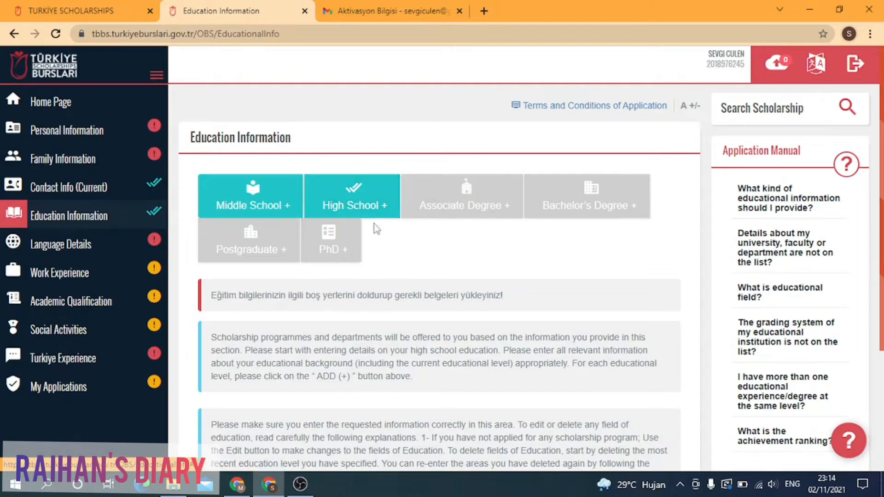
{"action": "left_click", "coordinate": [363, 198]}
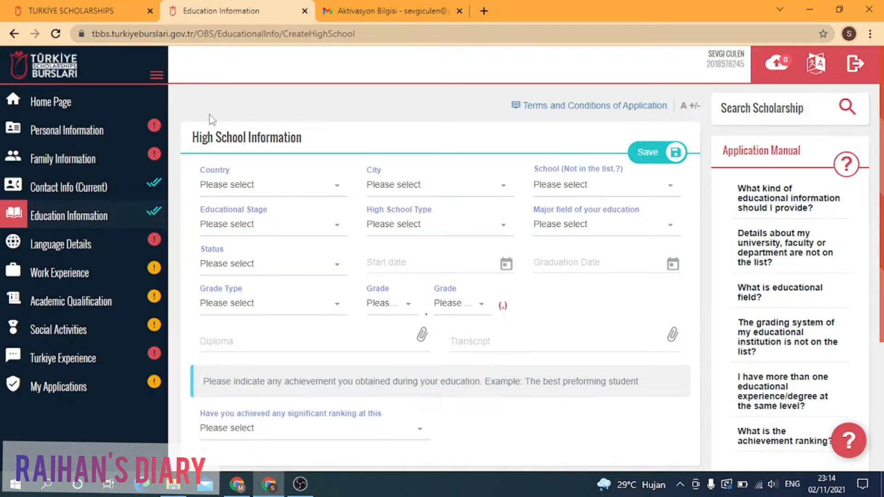
{"action": "key", "text": "alt+Left"}
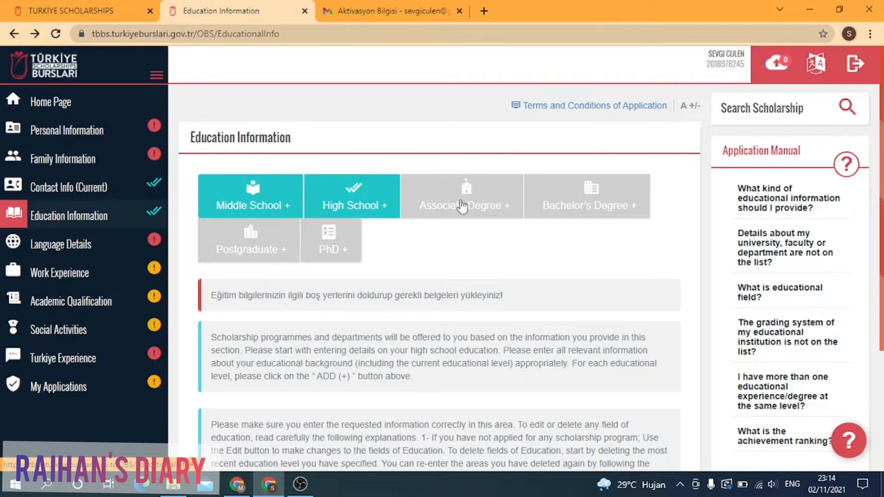
Step: Start a new High School Information entry from the Education Information page
{"action": "left_click", "coordinate": [597, 210]}
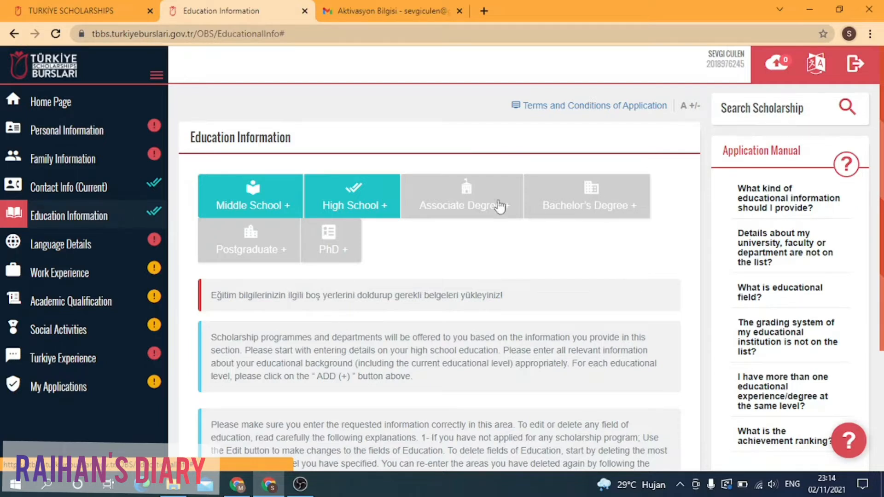
{"action": "left_click", "coordinate": [363, 205]}
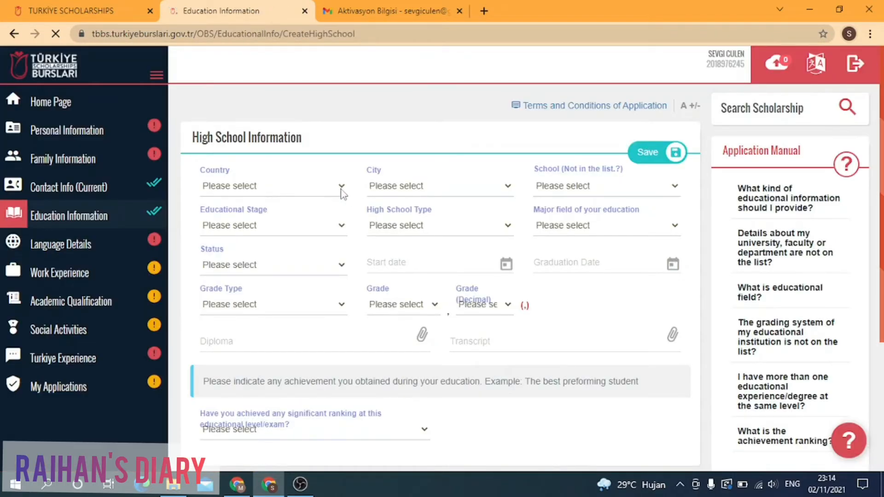
{"action": "left_click", "coordinate": [342, 189]}
Step: Set the high school to Indonesia, Aceh Barat, MAS BABUSSALAM MEULABOH
{"action": "type", "text": "ind"}
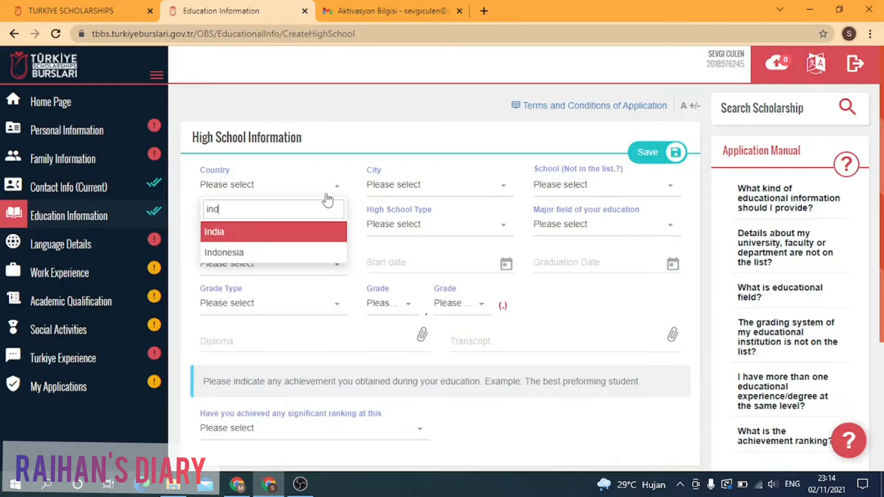
{"action": "key", "text": "Down"}
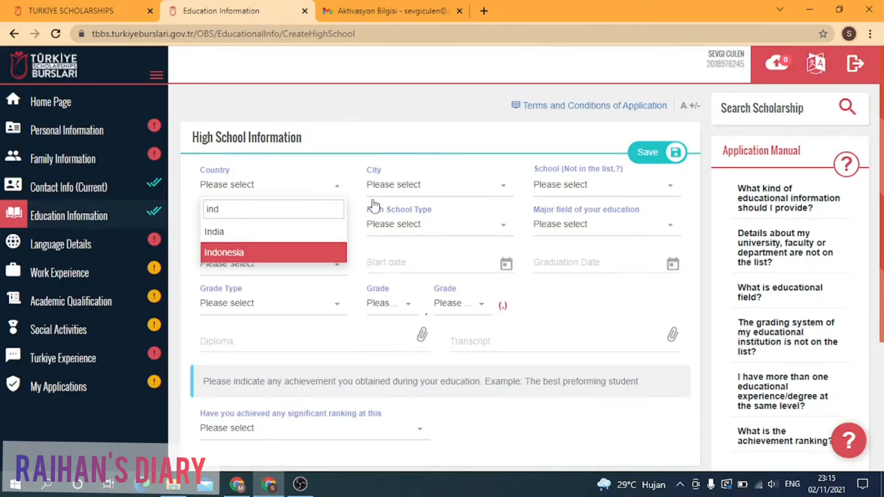
{"action": "key", "text": "Return"}
{"action": "left_click", "coordinate": [476, 190]}
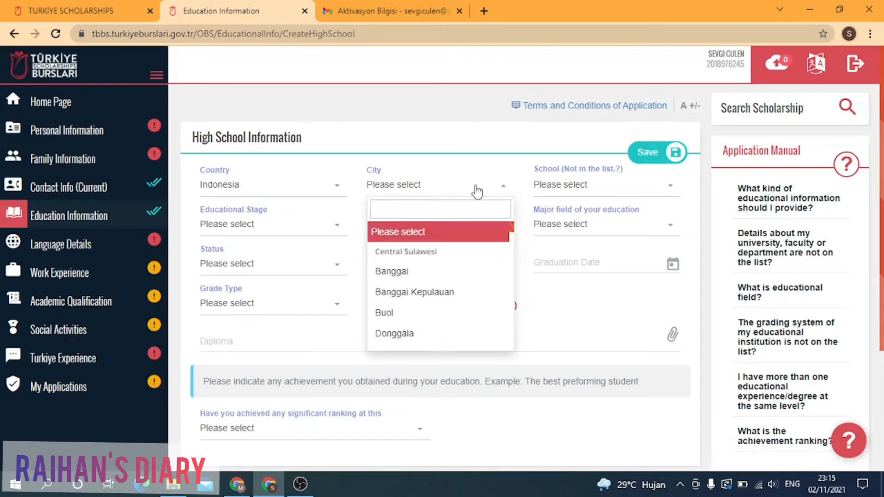
{"action": "type", "text": "aceh"}
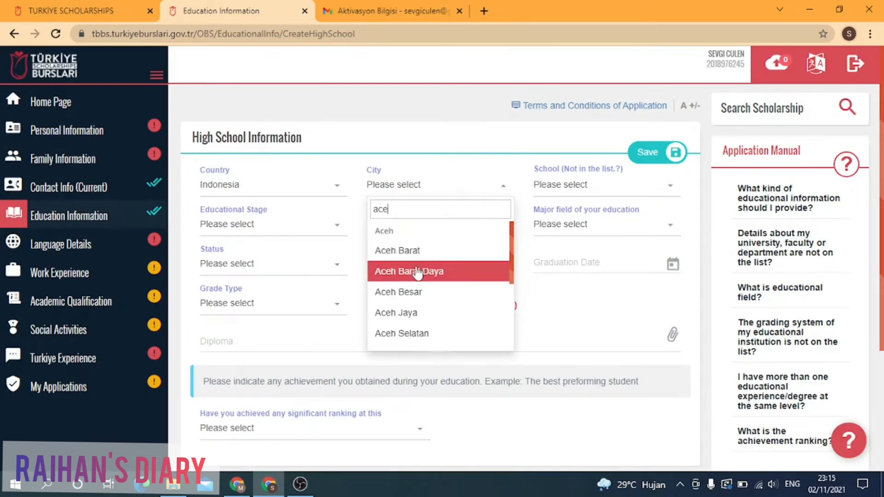
{"action": "left_click", "coordinate": [416, 252]}
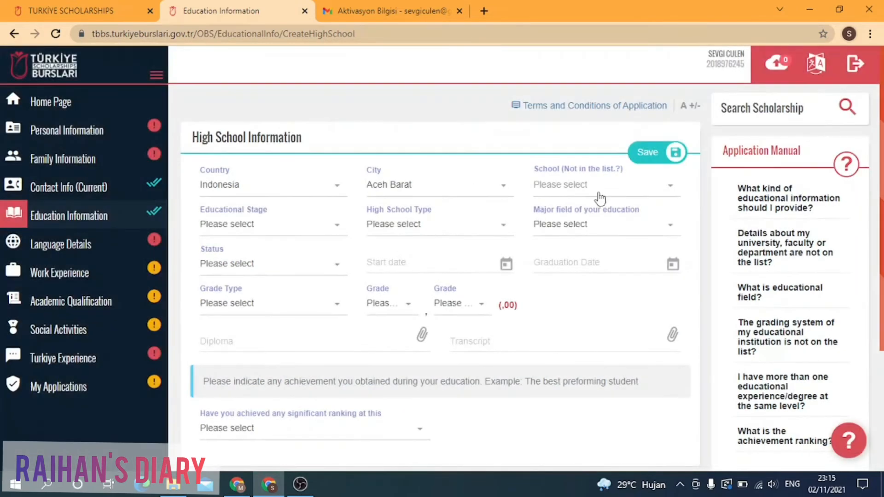
{"action": "left_click", "coordinate": [615, 188]}
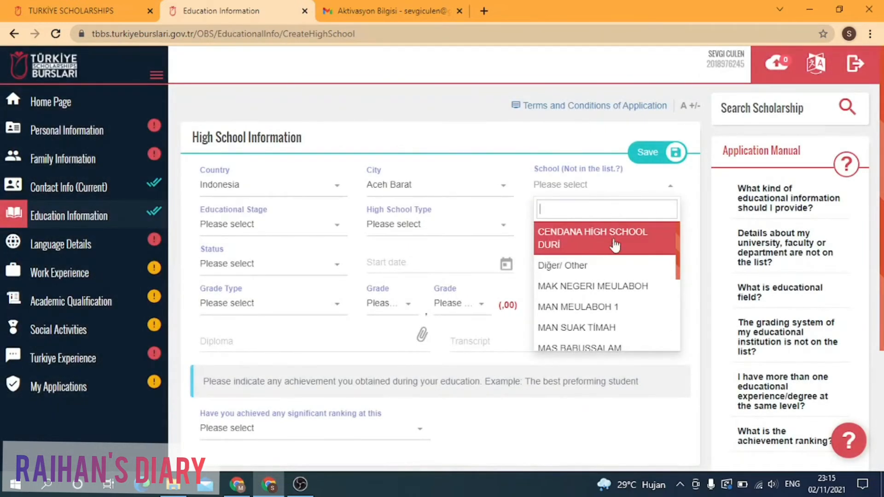
{"action": "scroll", "coordinate": [616, 313], "scroll_direction": "down", "scroll_amount": 3}
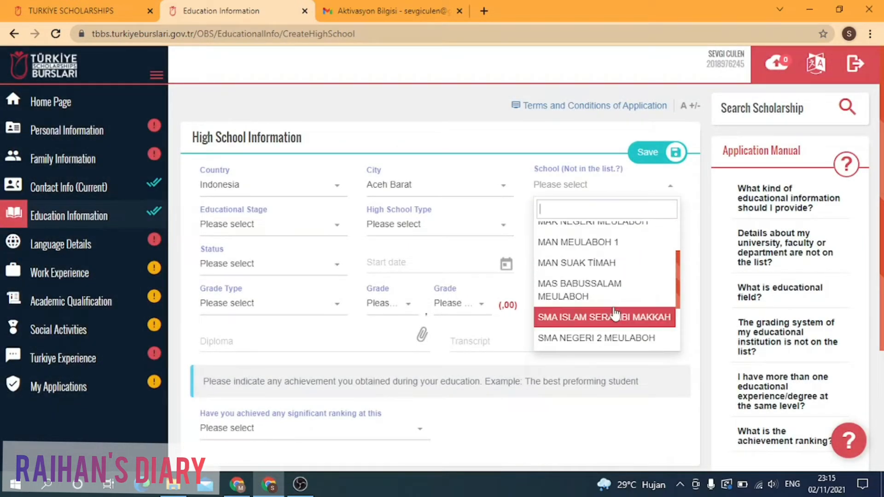
{"action": "left_click", "coordinate": [607, 294]}
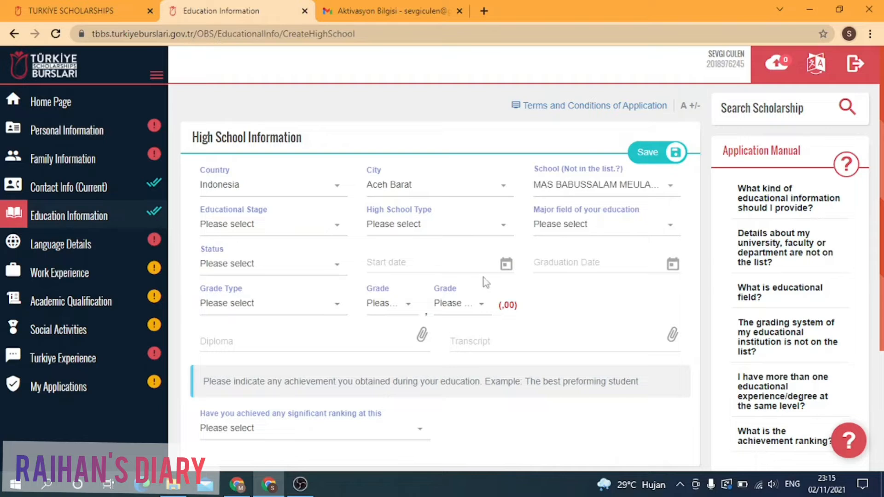
Step: Choose Secondary Education, General High School, Science/Natural Sciences major and Graduate status
{"action": "left_click", "coordinate": [335, 230]}
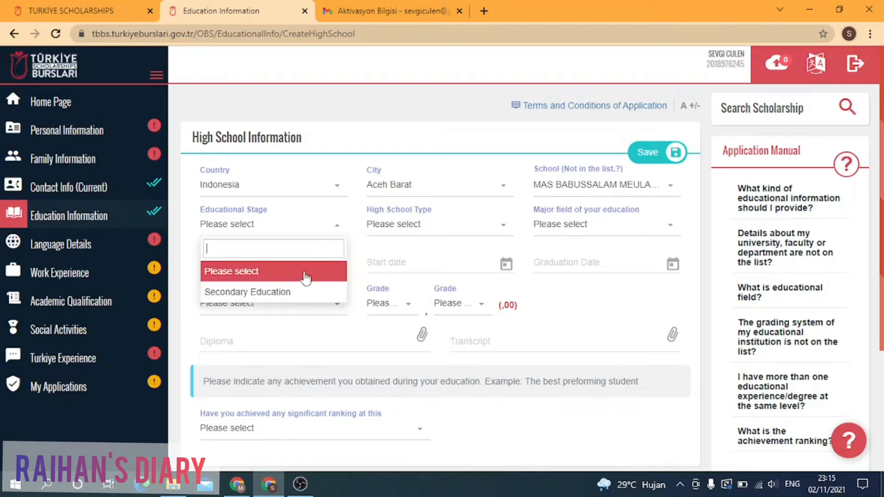
{"action": "left_click", "coordinate": [299, 299]}
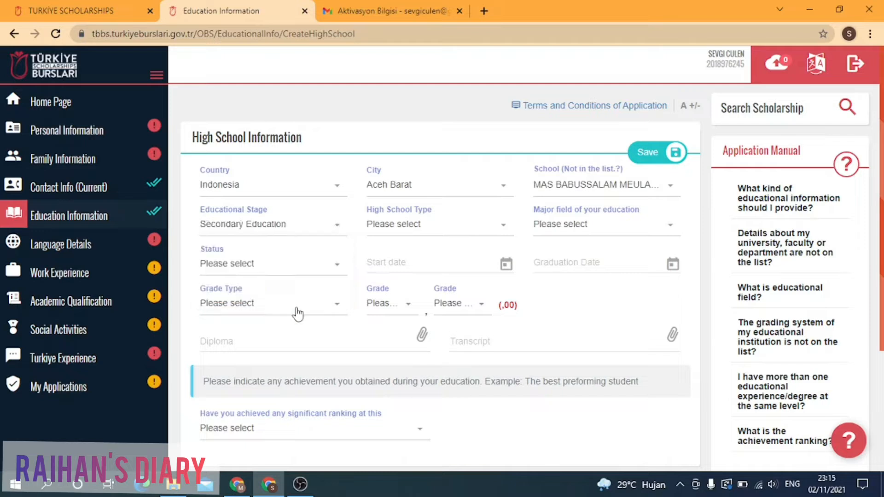
{"action": "left_click", "coordinate": [502, 236]}
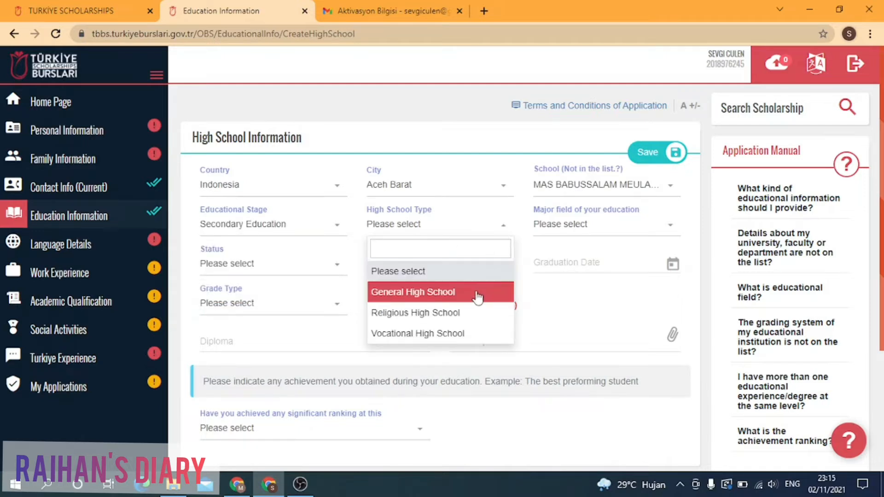
{"action": "left_click", "coordinate": [447, 294]}
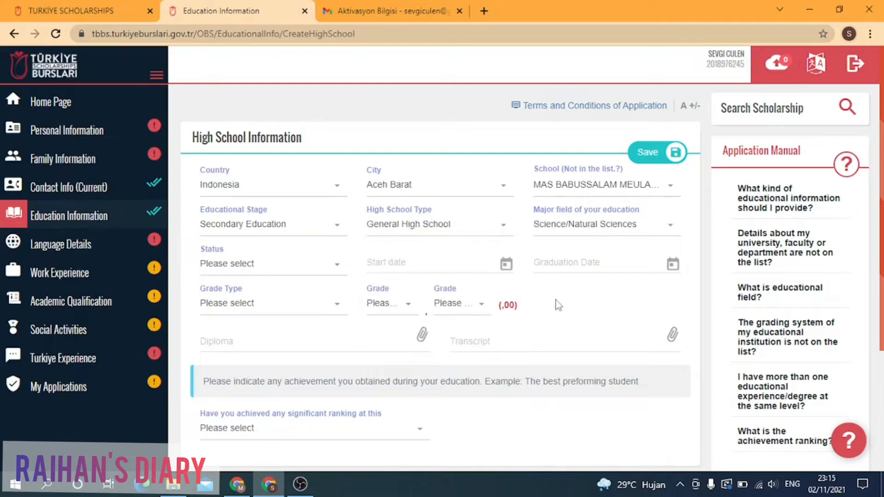
{"action": "left_click", "coordinate": [651, 233]}
{"action": "scroll", "coordinate": [593, 313], "scroll_direction": "down", "scroll_amount": 2}
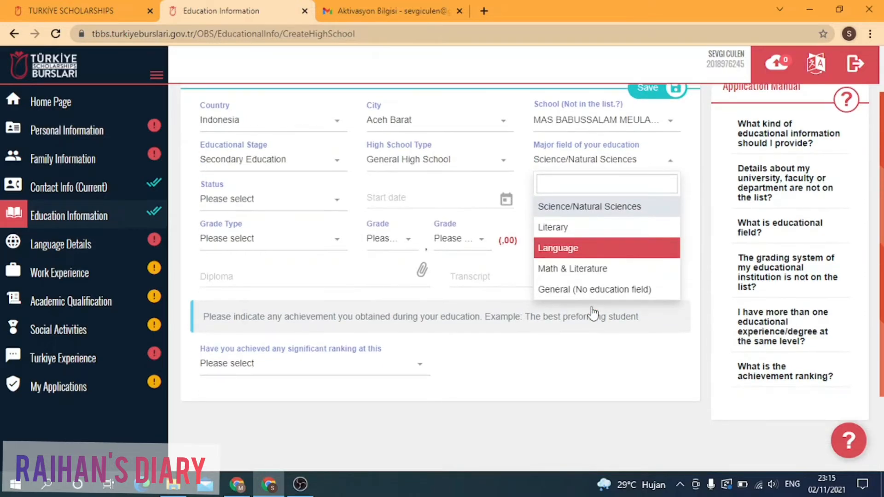
{"action": "scroll", "coordinate": [592, 304], "scroll_direction": "up", "scroll_amount": 2}
{"action": "left_click", "coordinate": [592, 274]}
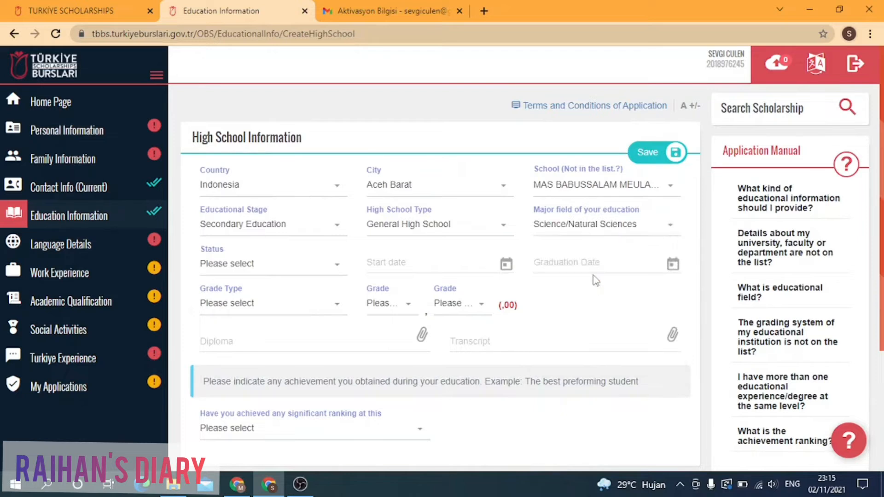
{"action": "left_click", "coordinate": [343, 272]}
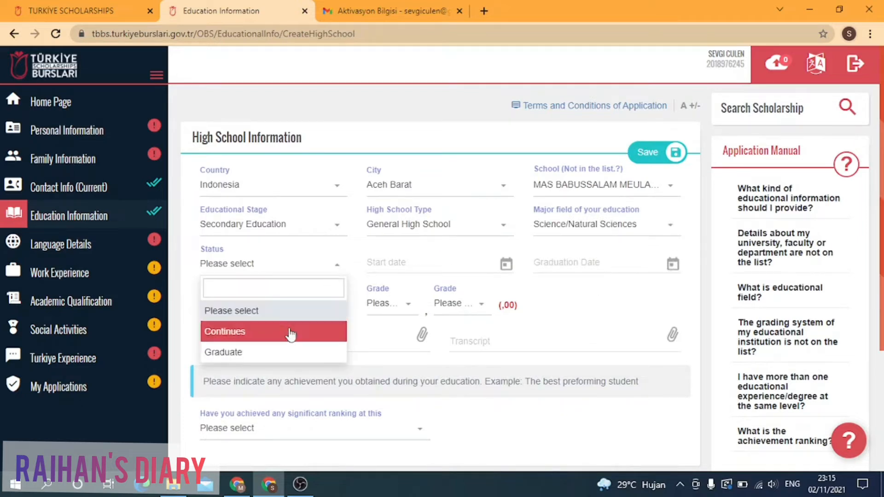
{"action": "left_click", "coordinate": [272, 351]}
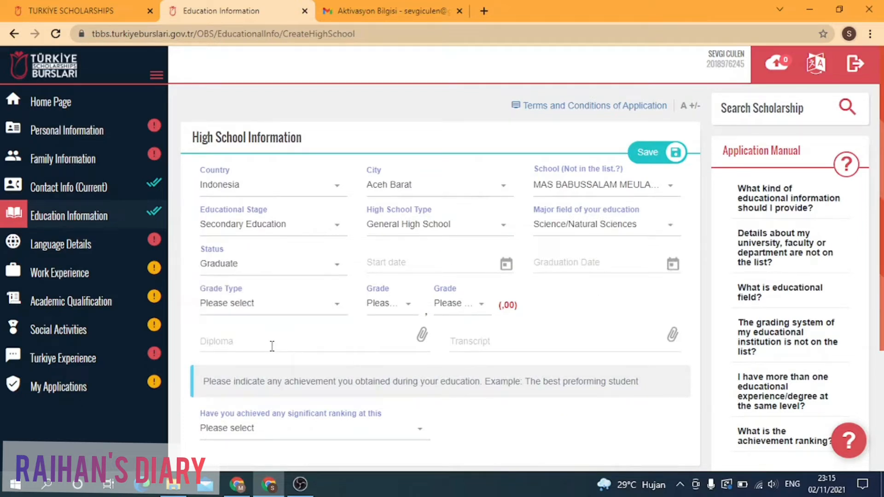
Step: Set the high school start date to 04/10/2018 and graduation date to 06/01/2021
{"action": "left_click", "coordinate": [452, 264]}
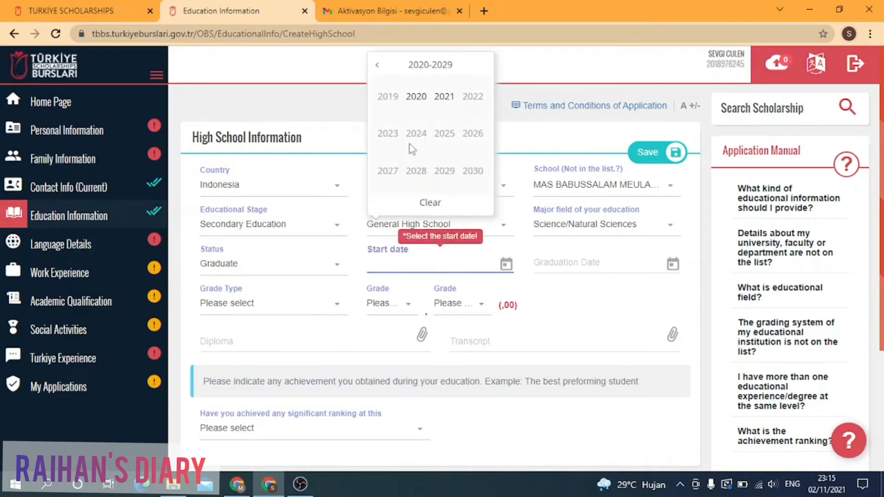
{"action": "left_click", "coordinate": [377, 65]}
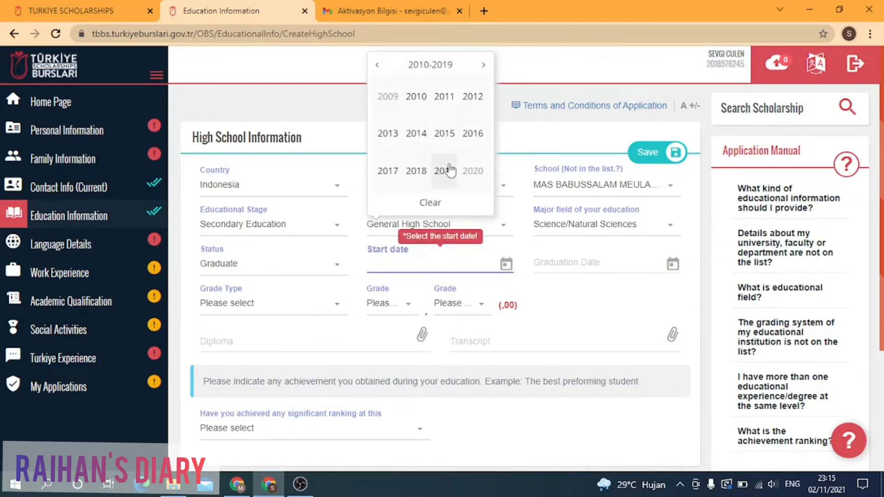
{"action": "left_click", "coordinate": [416, 171]}
{"action": "left_click", "coordinate": [416, 171]}
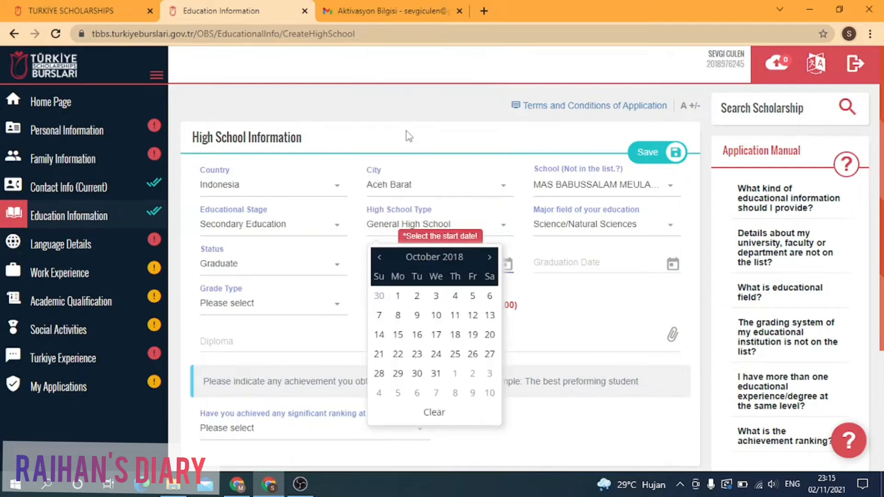
{"action": "left_click", "coordinate": [454, 299]}
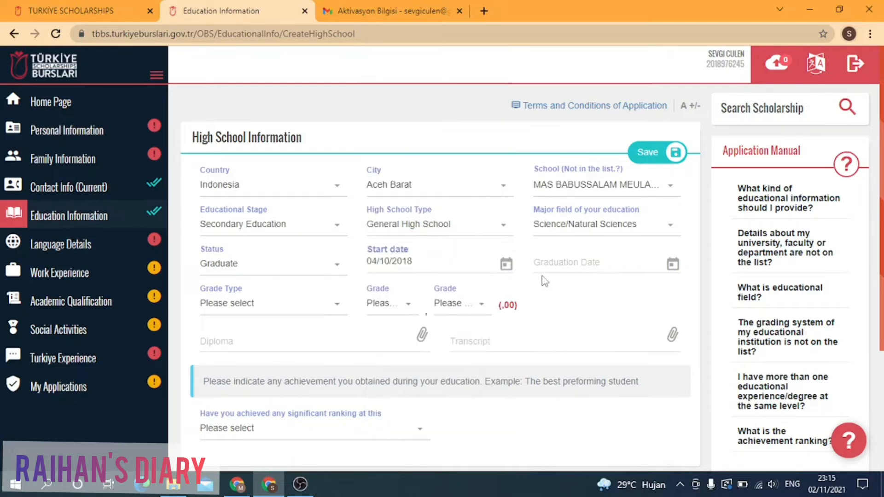
{"action": "left_click", "coordinate": [623, 250]}
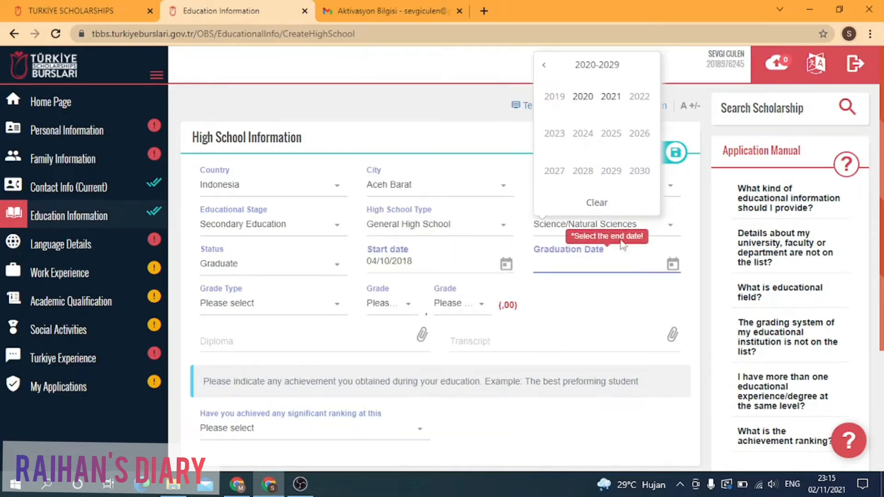
{"action": "left_click", "coordinate": [614, 105]}
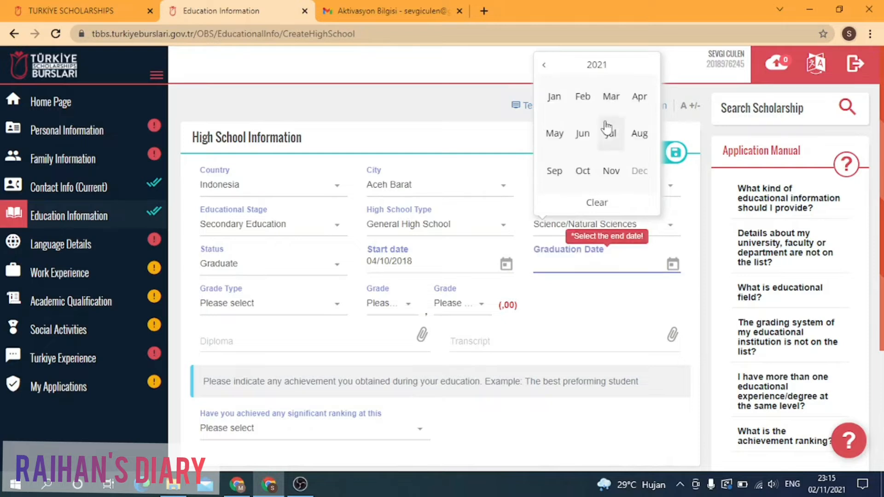
{"action": "left_click", "coordinate": [558, 111]}
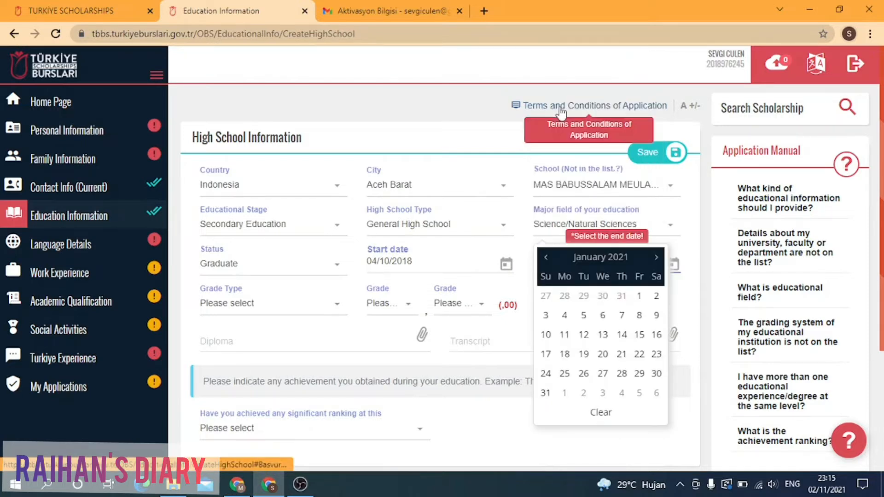
{"action": "left_click", "coordinate": [602, 315]}
Step: Enter a grade of 97,84 on the 100 scale and begin attaching the diploma
{"action": "left_click", "coordinate": [332, 313]}
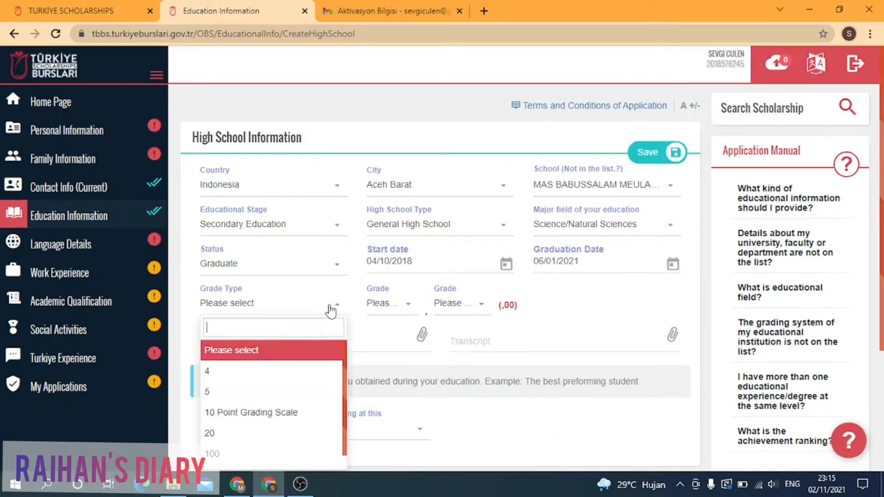
{"action": "scroll", "coordinate": [270, 455], "scroll_direction": "down", "scroll_amount": 1}
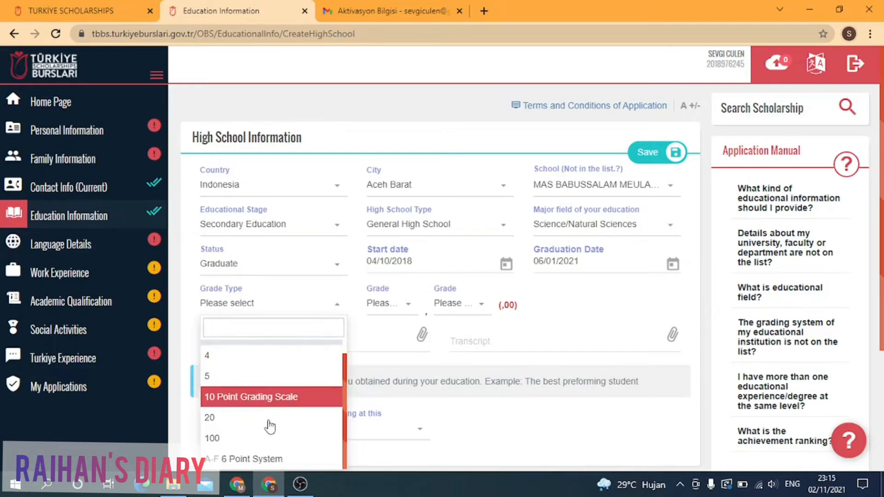
{"action": "scroll", "coordinate": [248, 420], "scroll_direction": "down", "scroll_amount": 2}
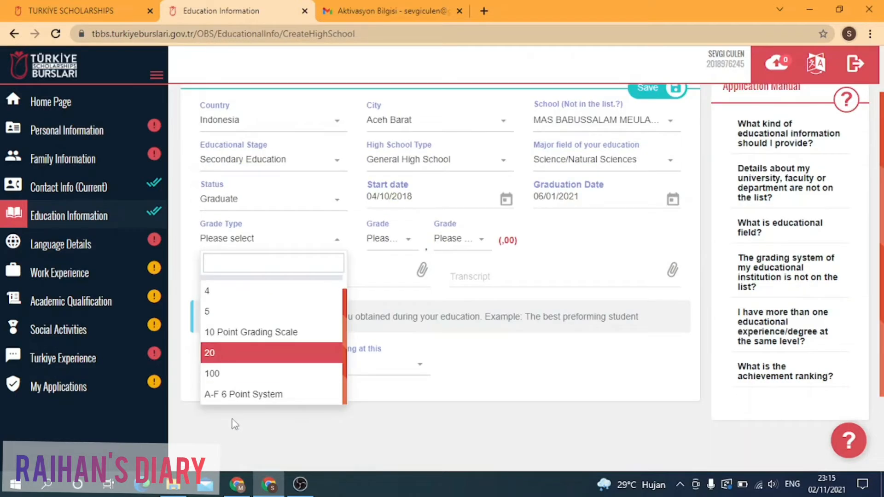
{"action": "left_click", "coordinate": [224, 380]}
{"action": "left_click", "coordinate": [411, 240]}
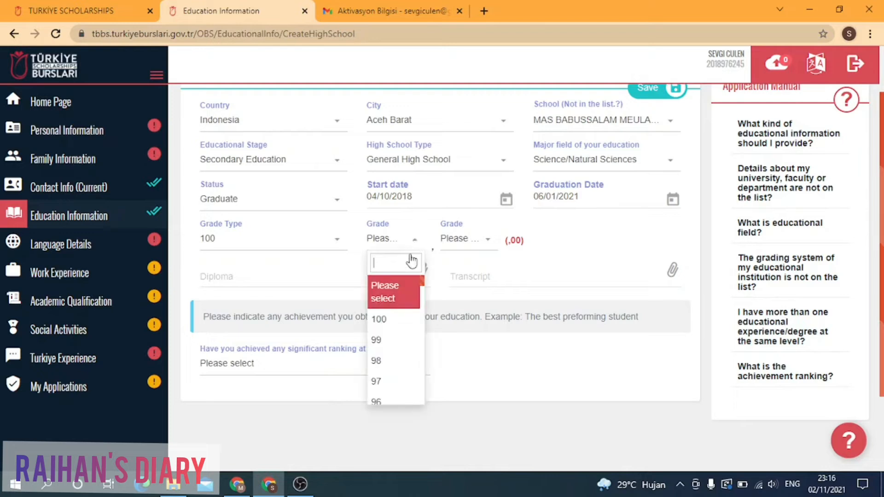
{"action": "left_click", "coordinate": [389, 380]}
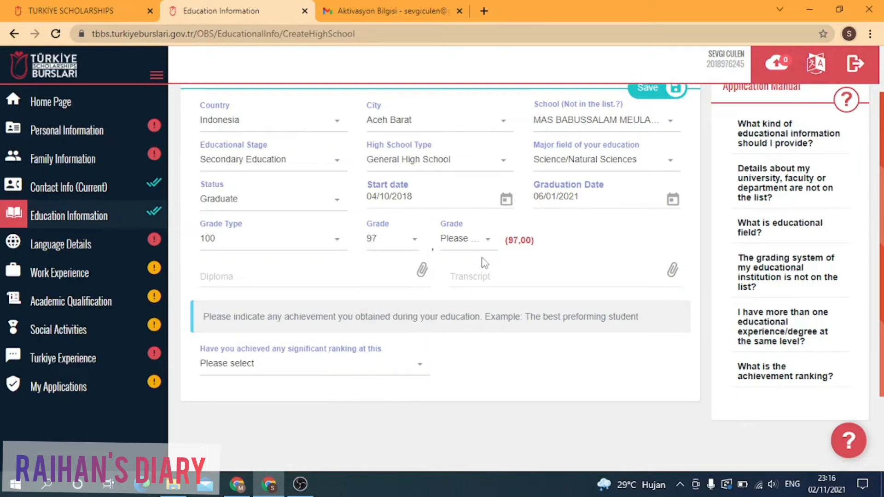
{"action": "left_click", "coordinate": [487, 239]}
{"action": "scroll", "coordinate": [472, 385], "scroll_direction": "down", "scroll_amount": 3}
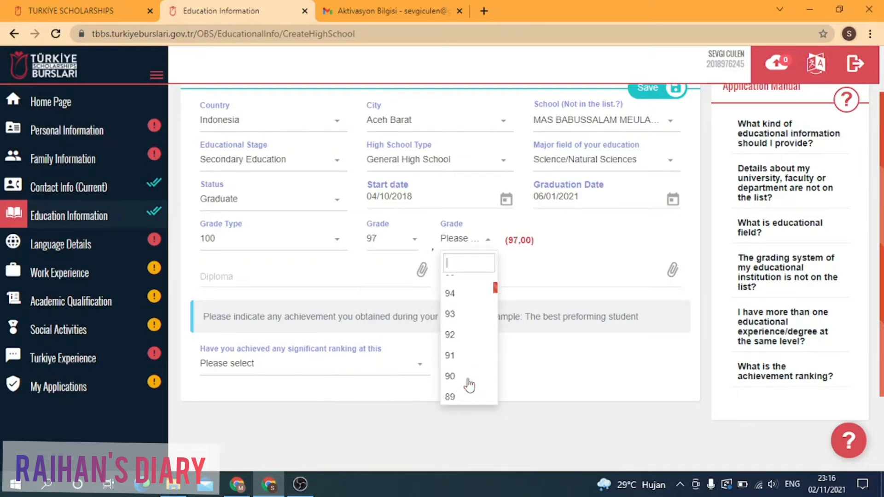
{"action": "scroll", "coordinate": [470, 384], "scroll_direction": "down", "scroll_amount": 2}
{"action": "left_click", "coordinate": [454, 382]}
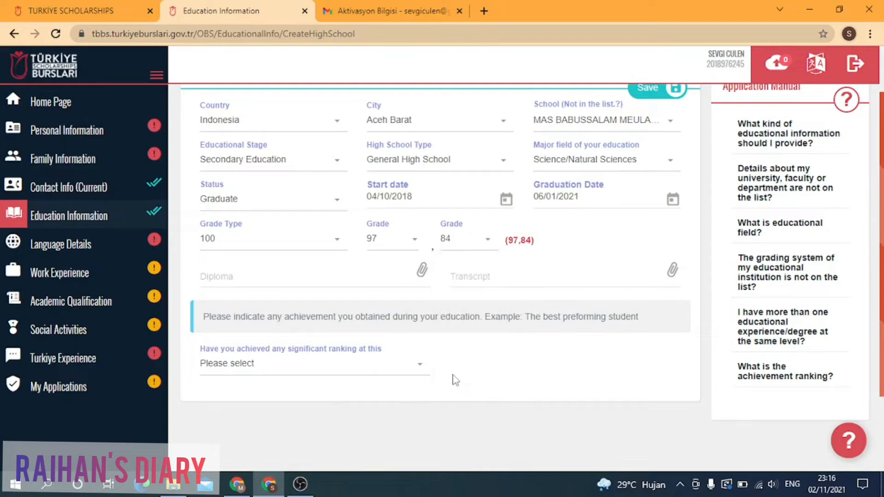
{"action": "left_click", "coordinate": [423, 271]}
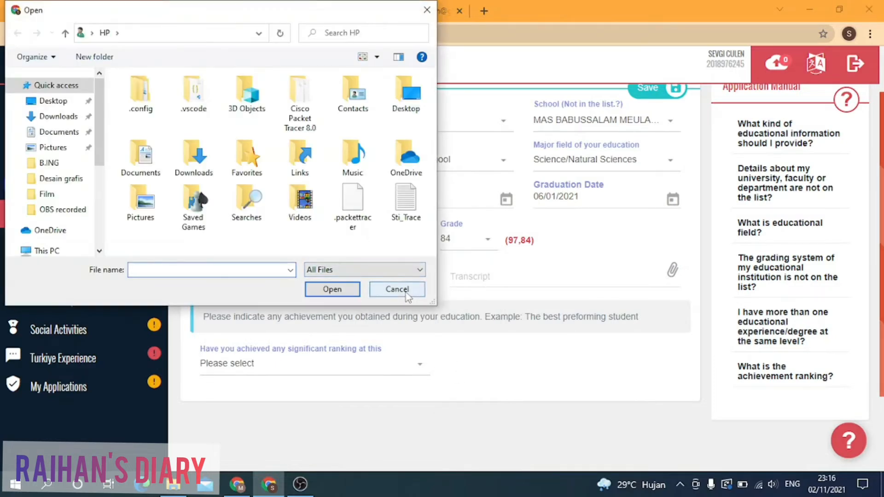
Step: Cancel the diploma file picker, then open and cancel the transcript picker too
{"action": "left_click", "coordinate": [397, 289]}
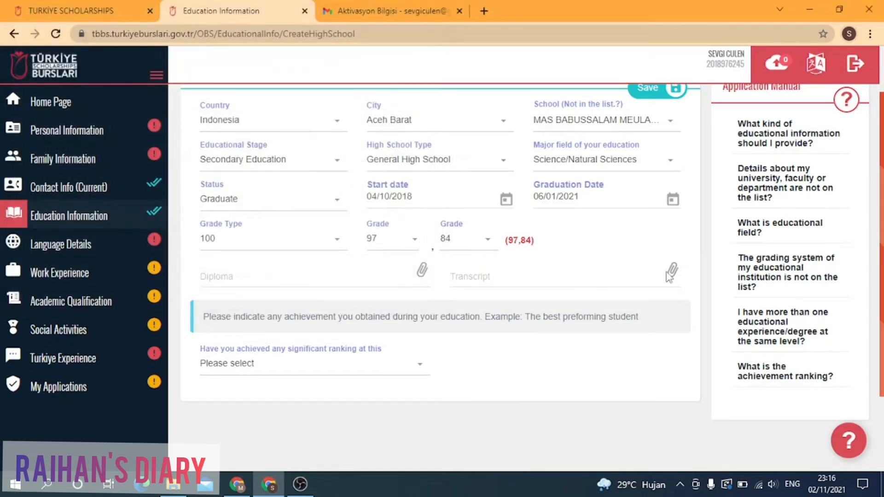
{"action": "left_click", "coordinate": [640, 279]}
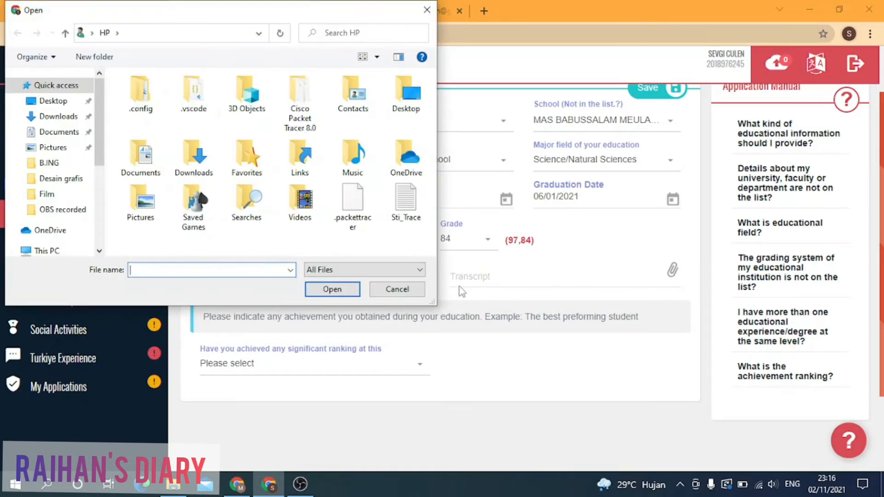
{"action": "left_click", "coordinate": [397, 289]}
{"action": "scroll", "coordinate": [417, 296], "scroll_direction": "down", "scroll_amount": 2}
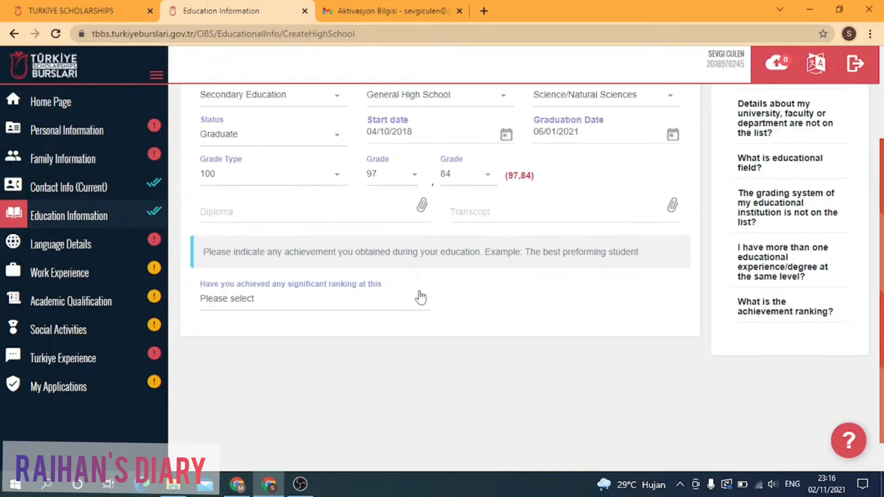
Step: Record a significant ranking: Yes, field of achievement School, rank 1
{"action": "left_click", "coordinate": [403, 304]}
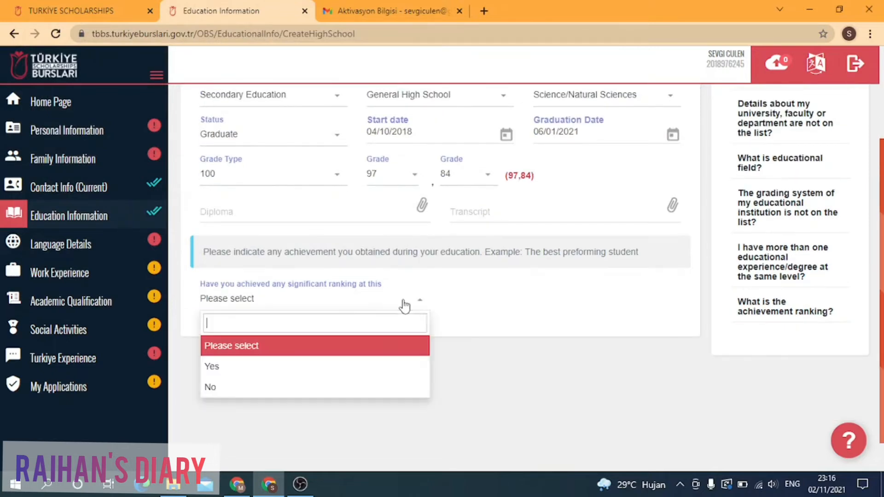
{"action": "left_click", "coordinate": [274, 366]}
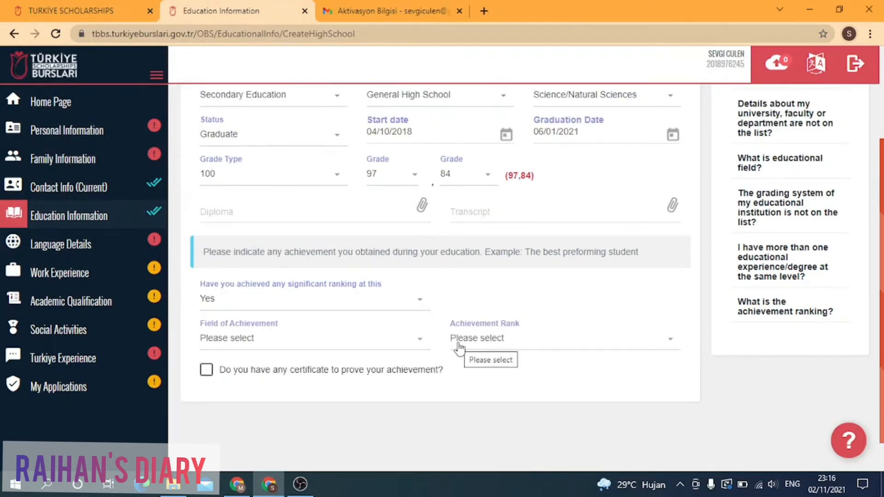
{"action": "left_click", "coordinate": [405, 349]}
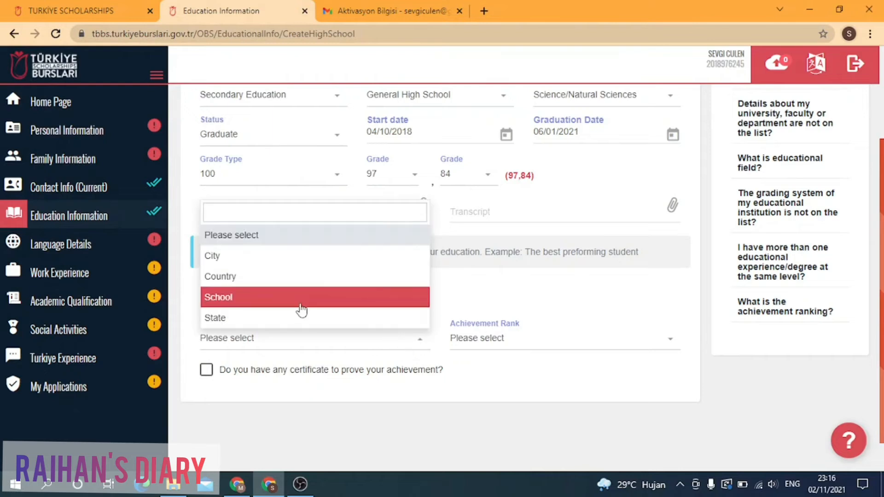
{"action": "left_click", "coordinate": [299, 301]}
{"action": "left_click", "coordinate": [662, 343]}
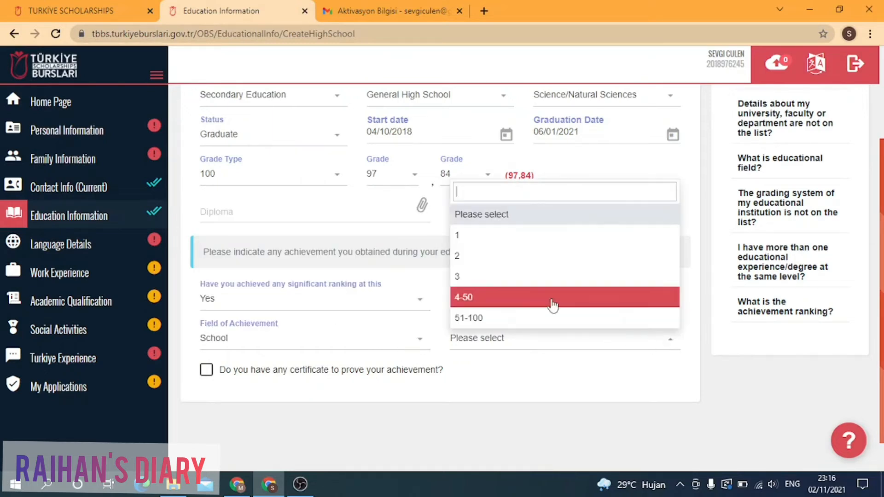
{"action": "left_click", "coordinate": [506, 243]}
{"action": "scroll", "coordinate": [472, 304], "scroll_direction": "down", "scroll_amount": 1}
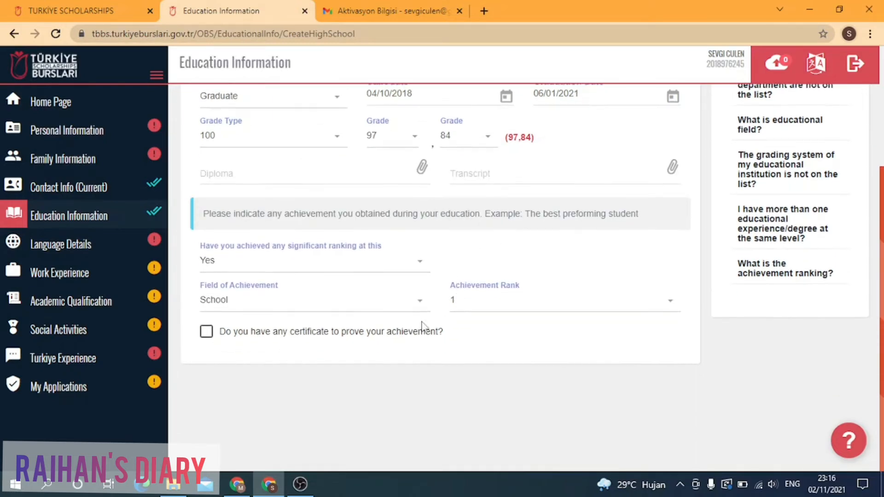
Step: Tick the certificate option and cancel the certificate file picker without attaching anything
{"action": "left_click", "coordinate": [206, 332]}
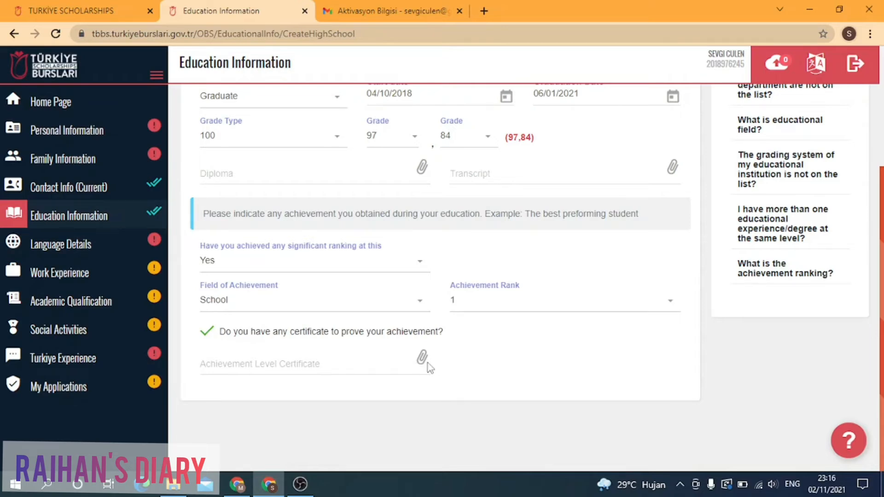
{"action": "left_click", "coordinate": [382, 361]}
{"action": "left_click", "coordinate": [397, 289]}
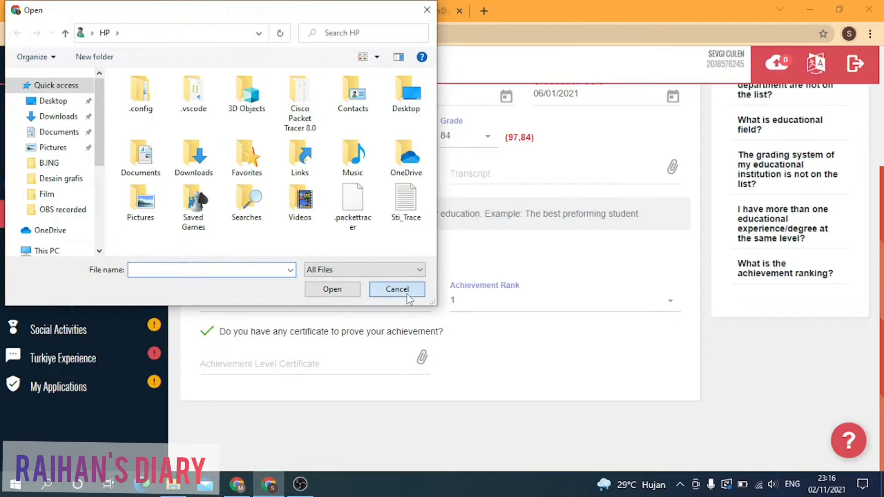
{"action": "scroll", "coordinate": [666, 226], "scroll_direction": "up", "scroll_amount": 4}
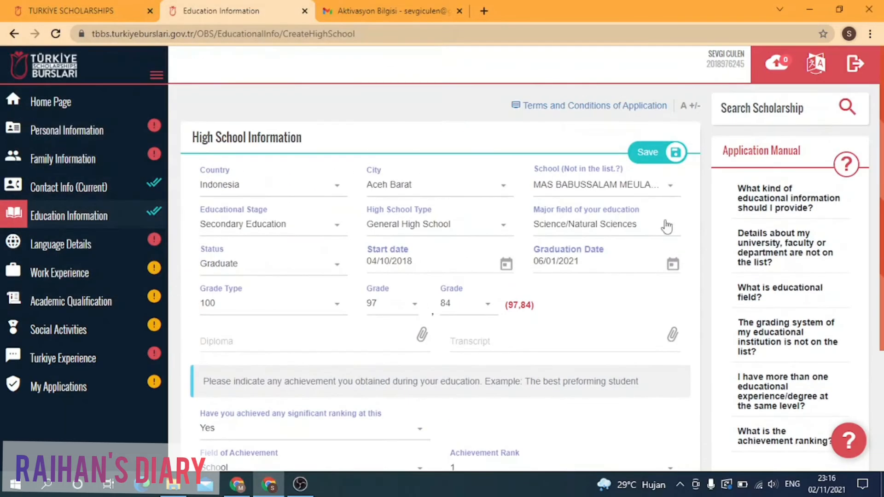
Step: Save the high school entry, then untick the certificate after the mandatory-field warning and save again
{"action": "left_click", "coordinate": [672, 156]}
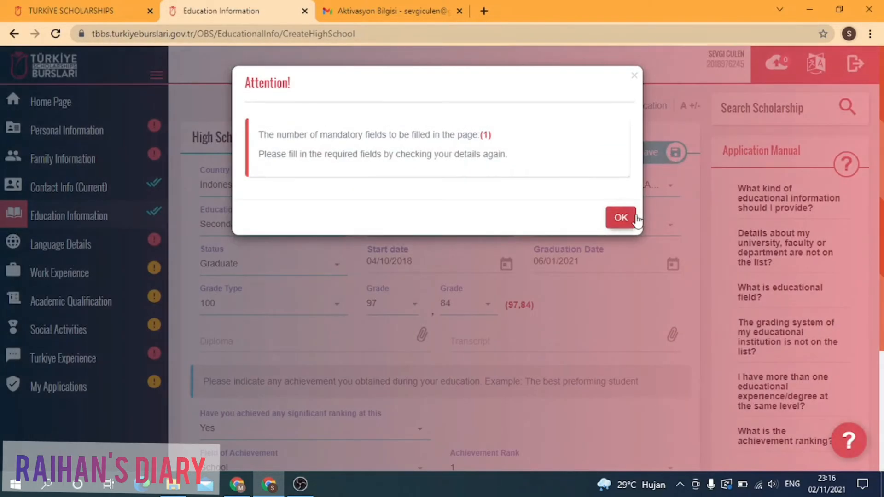
{"action": "left_click", "coordinate": [621, 217]}
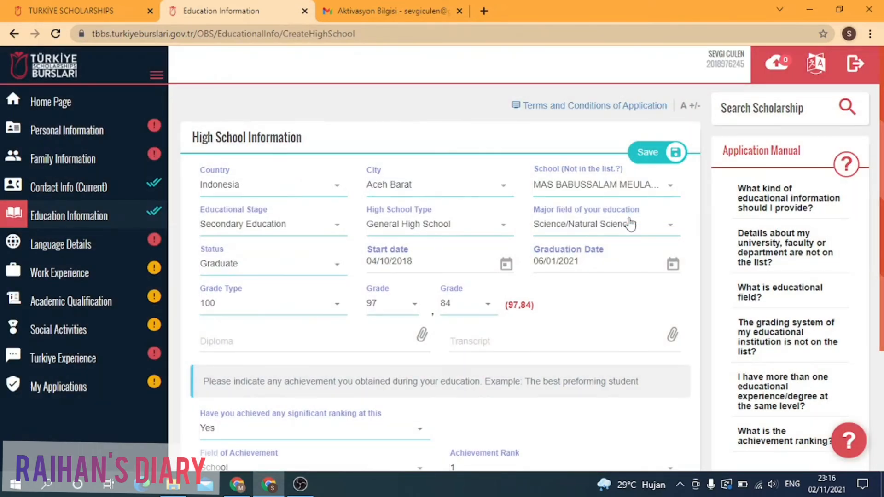
{"action": "scroll", "coordinate": [630, 223], "scroll_direction": "down", "scroll_amount": 3}
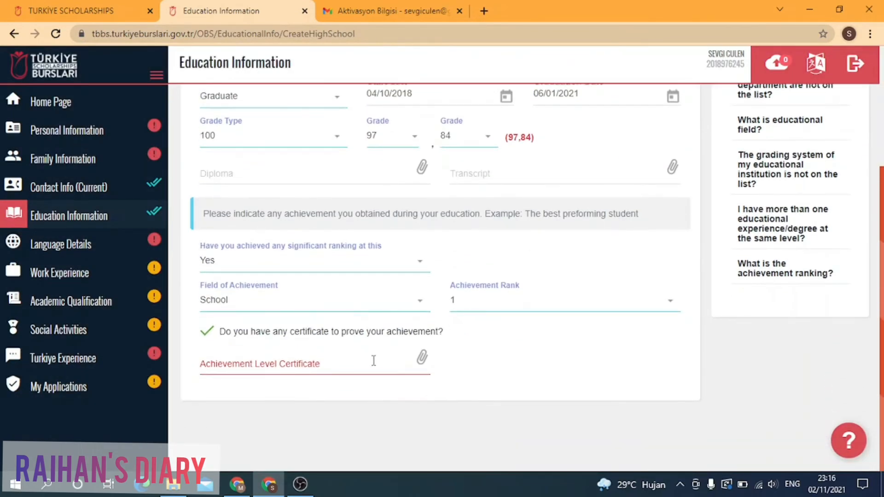
{"action": "left_click", "coordinate": [206, 332]}
{"action": "scroll", "coordinate": [359, 286], "scroll_direction": "up", "scroll_amount": 2}
{"action": "scroll", "coordinate": [437, 237], "scroll_direction": "up", "scroll_amount": 2}
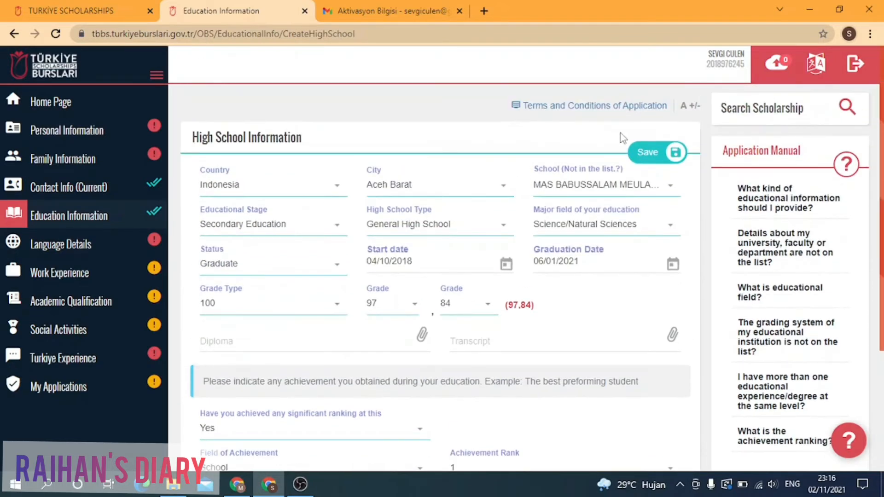
{"action": "left_click", "coordinate": [654, 152]}
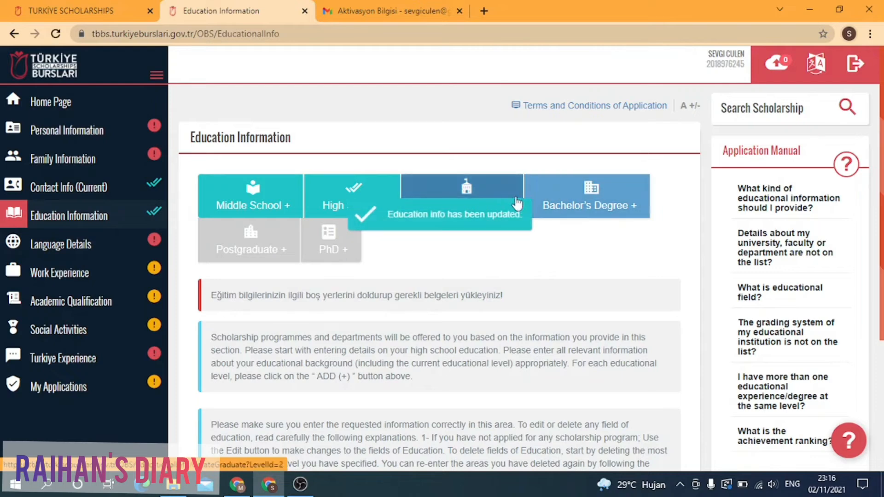
Step: Add a new bachelor's degree entry with country Indonesia
{"action": "left_click", "coordinate": [583, 202]}
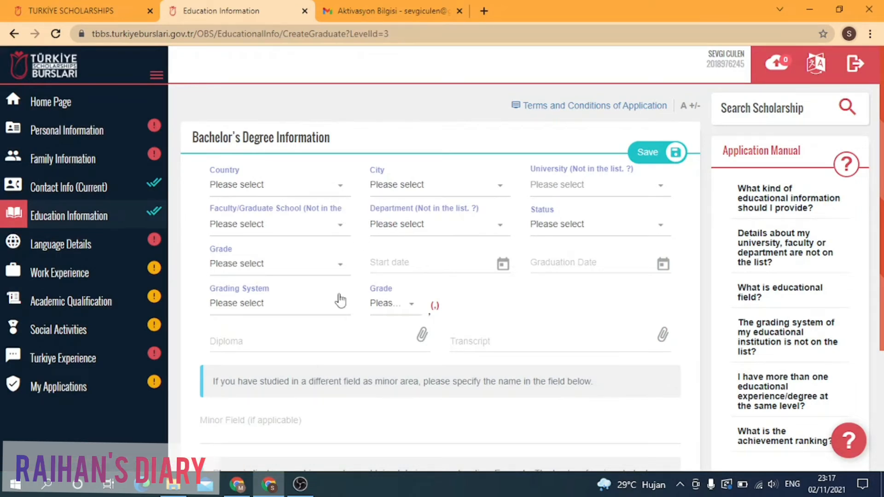
{"action": "left_click", "coordinate": [340, 300]}
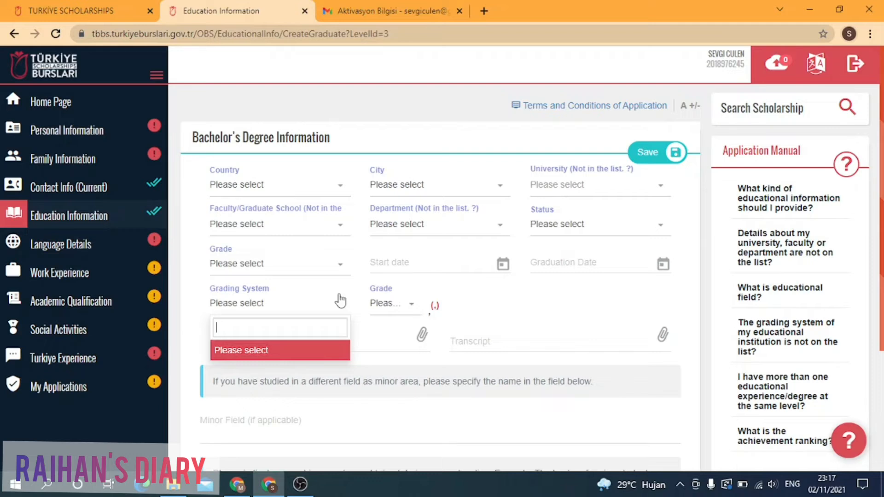
{"action": "left_click", "coordinate": [340, 301]}
{"action": "left_click", "coordinate": [334, 195]}
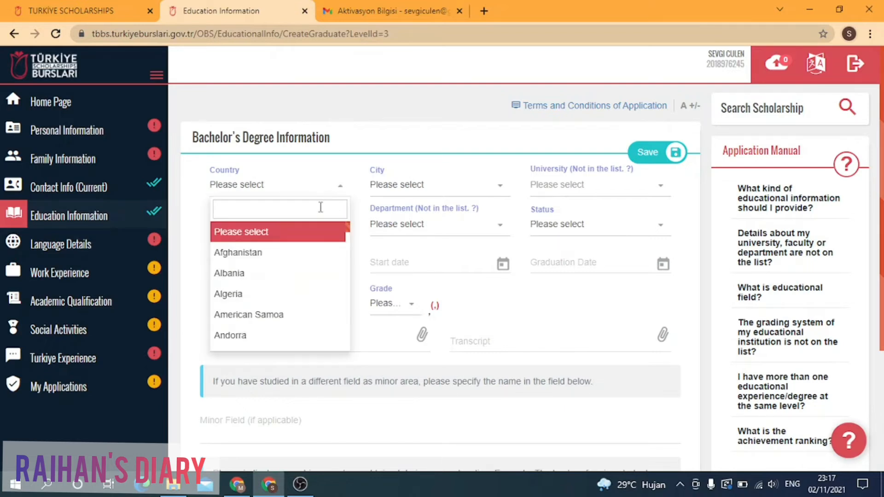
{"action": "type", "text": "ind"}
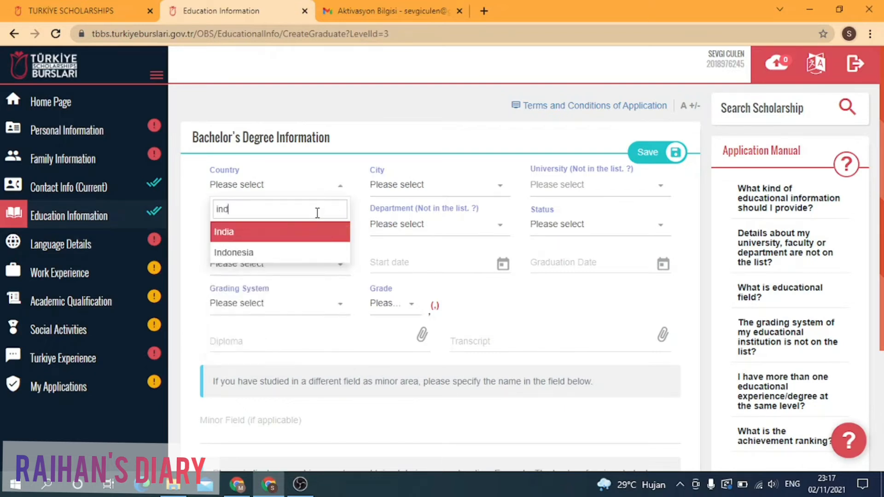
{"action": "left_click", "coordinate": [304, 252]}
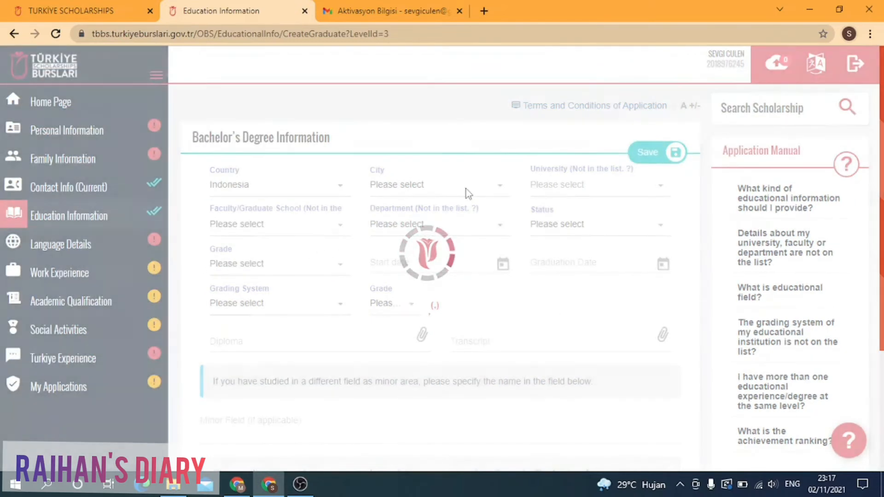
Step: Set the city to Aceh Barat and the university to AHMAD DAHLAN UNIVERSITY
{"action": "left_click", "coordinate": [468, 194]}
{"action": "type", "text": "a"}
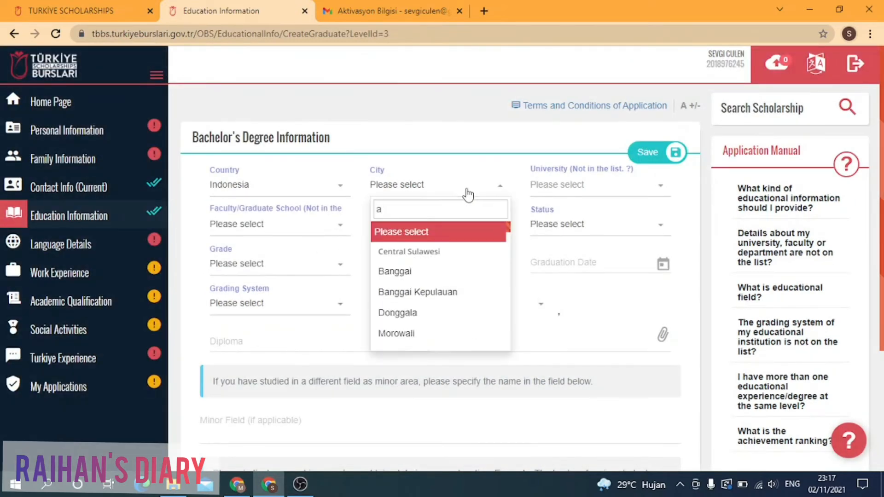
{"action": "type", "text": "ce"}
{"action": "left_click", "coordinate": [458, 252]}
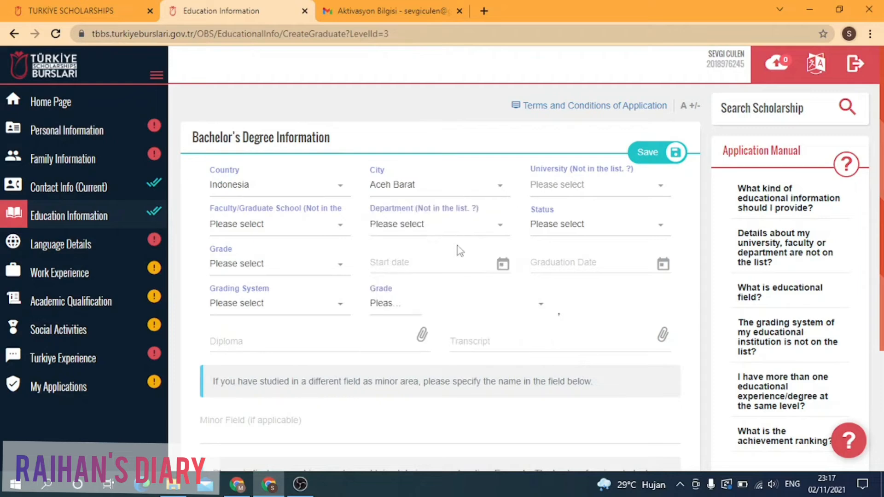
{"action": "left_click", "coordinate": [612, 190]}
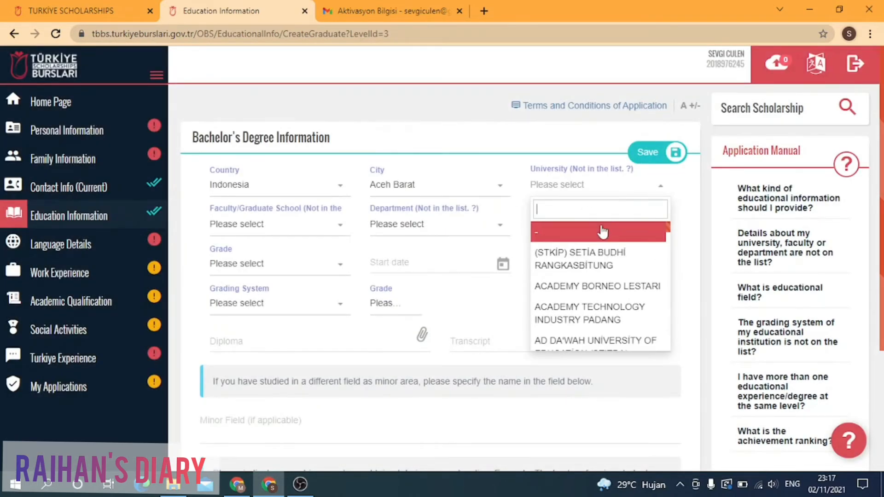
{"action": "type", "text": "u"}
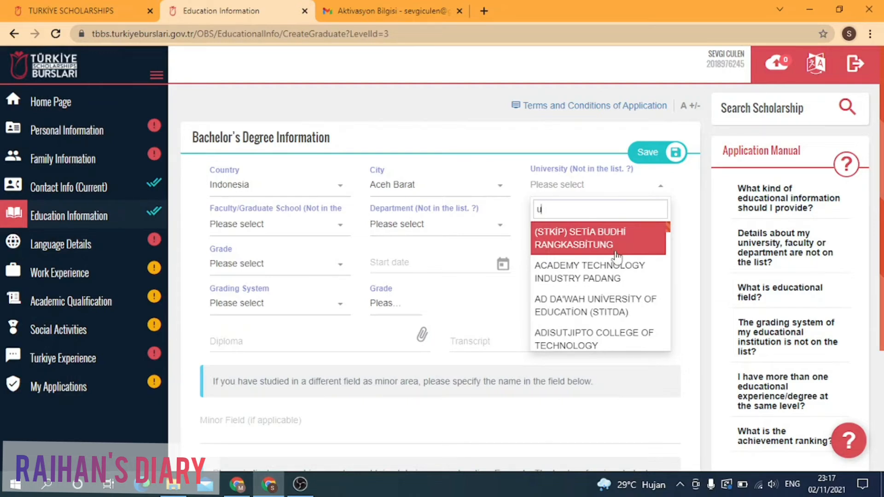
{"action": "scroll", "coordinate": [622, 275], "scroll_direction": "down", "scroll_amount": 2}
{"action": "scroll", "coordinate": [623, 275], "scroll_direction": "down", "scroll_amount": 1}
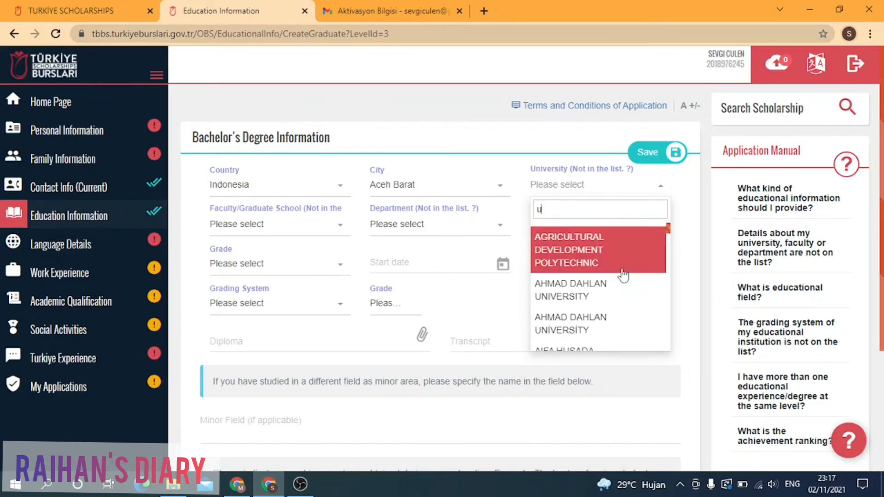
{"action": "scroll", "coordinate": [623, 279], "scroll_direction": "down", "scroll_amount": 1}
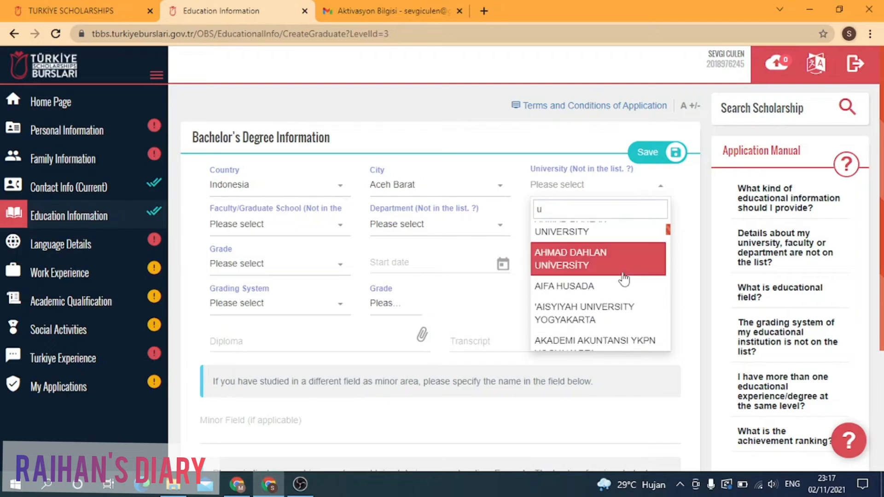
{"action": "left_click", "coordinate": [609, 267]}
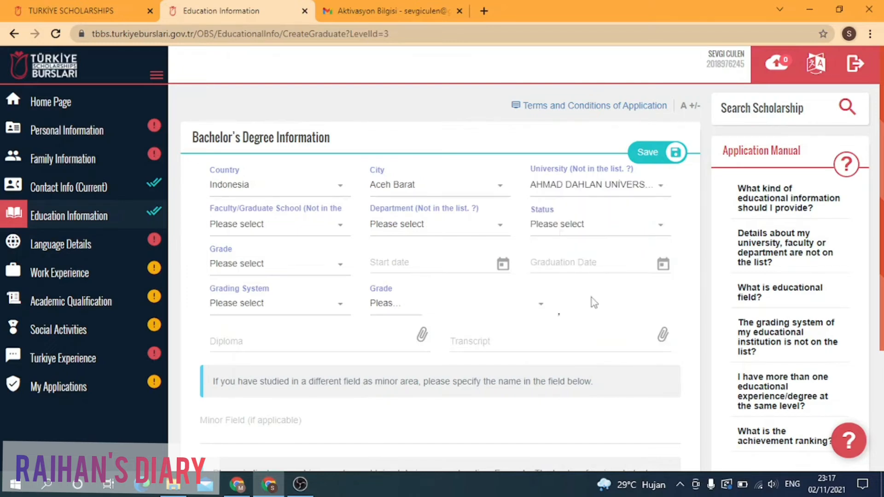
Step: Choose Communication and Literature as faculty and Communication Studies as department
{"action": "left_click", "coordinate": [329, 233]}
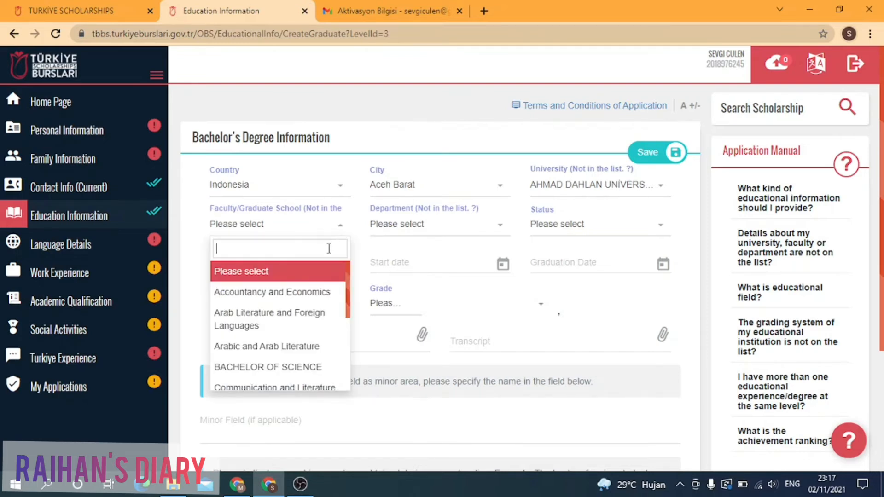
{"action": "left_click", "coordinate": [315, 367]}
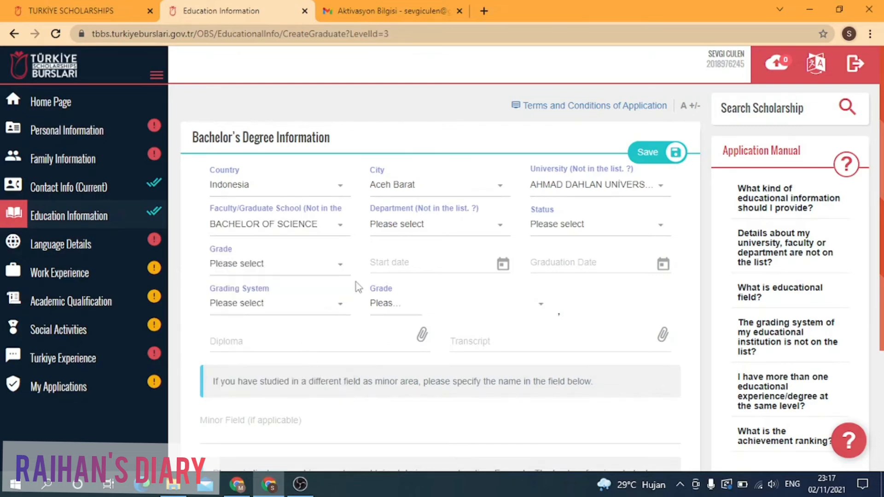
{"action": "left_click", "coordinate": [487, 237]}
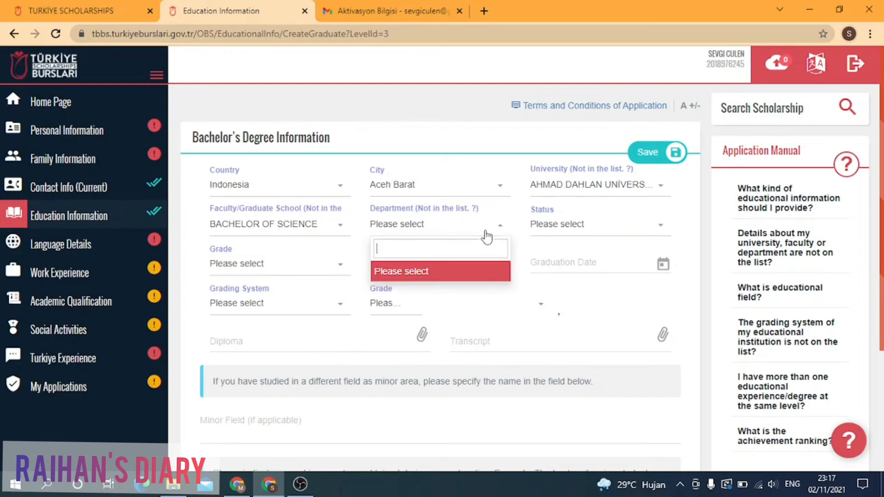
{"action": "left_click", "coordinate": [451, 271]}
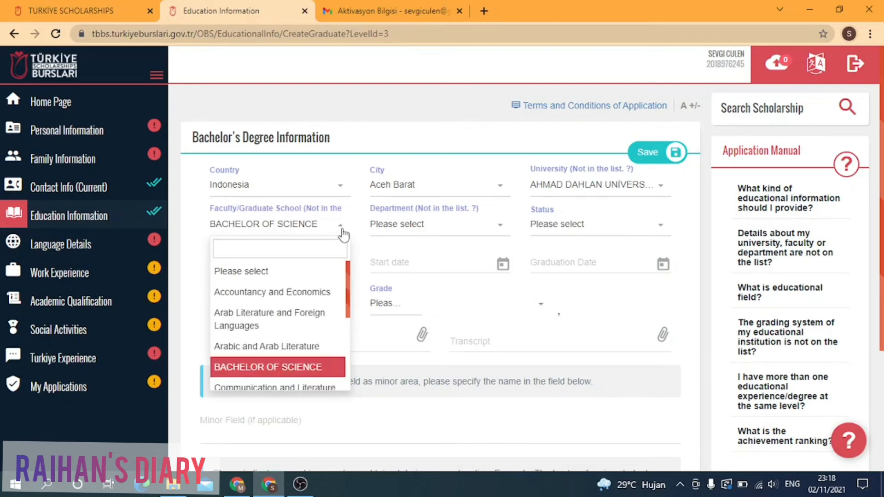
{"action": "scroll", "coordinate": [318, 297], "scroll_direction": "down", "scroll_amount": 1}
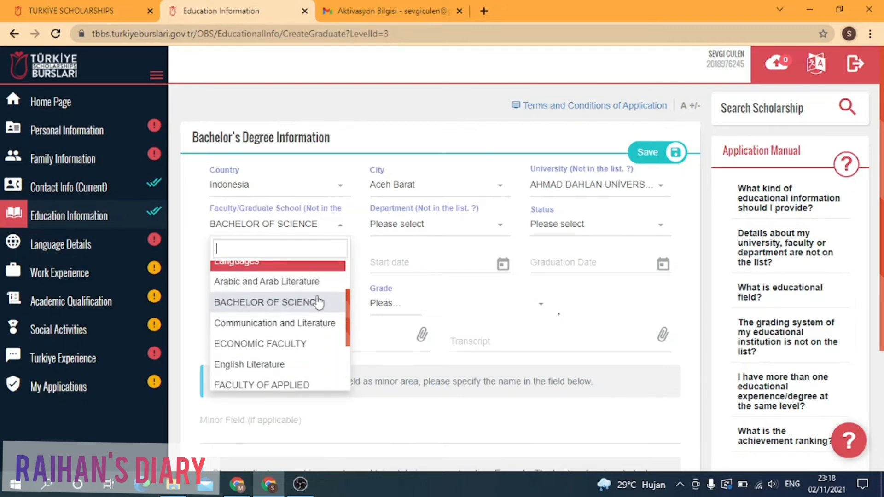
{"action": "left_click", "coordinate": [323, 332]}
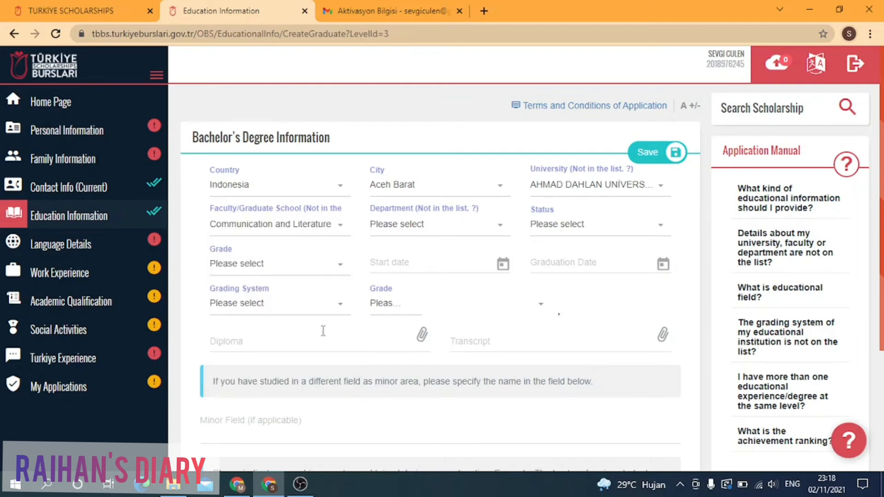
{"action": "left_click", "coordinate": [467, 225]}
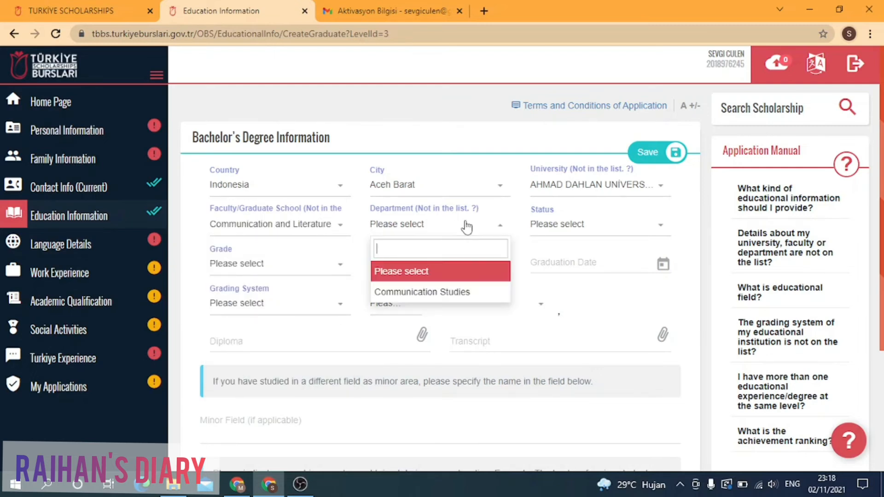
{"action": "left_click", "coordinate": [467, 293]}
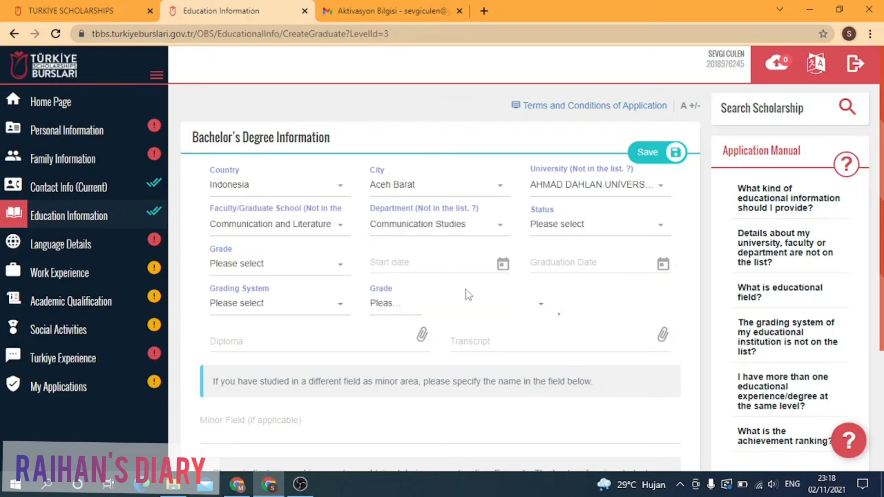
{"action": "left_click", "coordinate": [624, 234]}
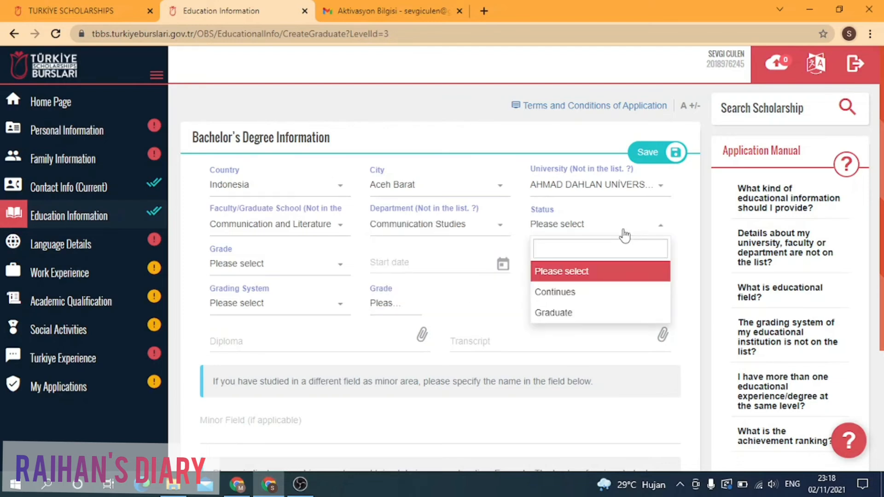
Step: Set the bachelor's status to Graduate and the start date to 07/02/2019
{"action": "left_click", "coordinate": [592, 312]}
{"action": "left_click", "coordinate": [276, 264]}
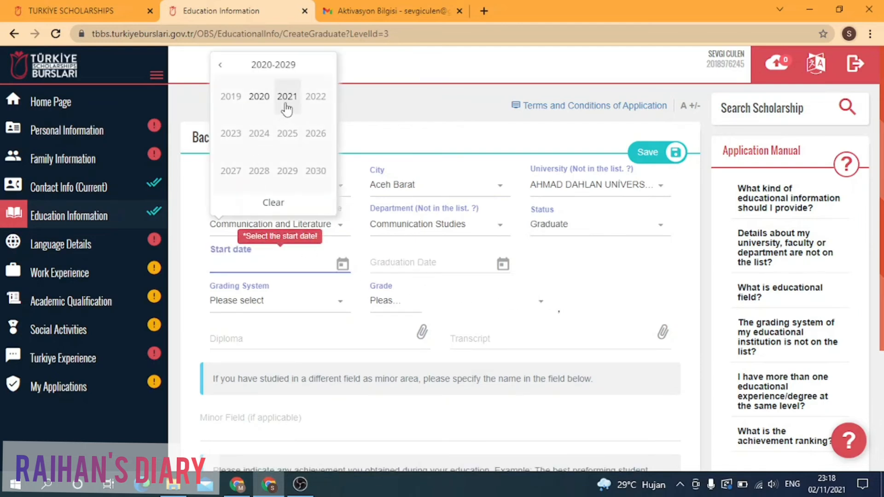
{"action": "left_click", "coordinate": [229, 100]}
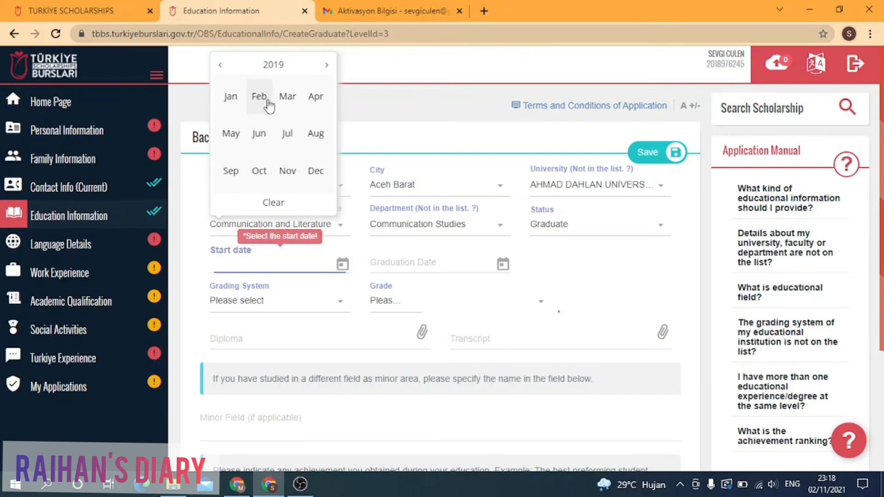
{"action": "left_click", "coordinate": [269, 105]}
{"action": "left_click", "coordinate": [301, 319]}
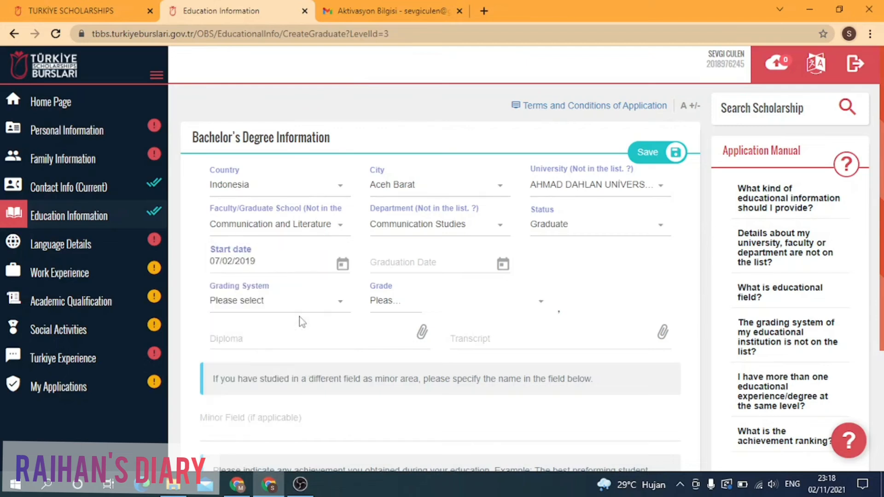
Step: Set the bachelor's graduation date to 03/02/2021
{"action": "left_click", "coordinate": [400, 262]}
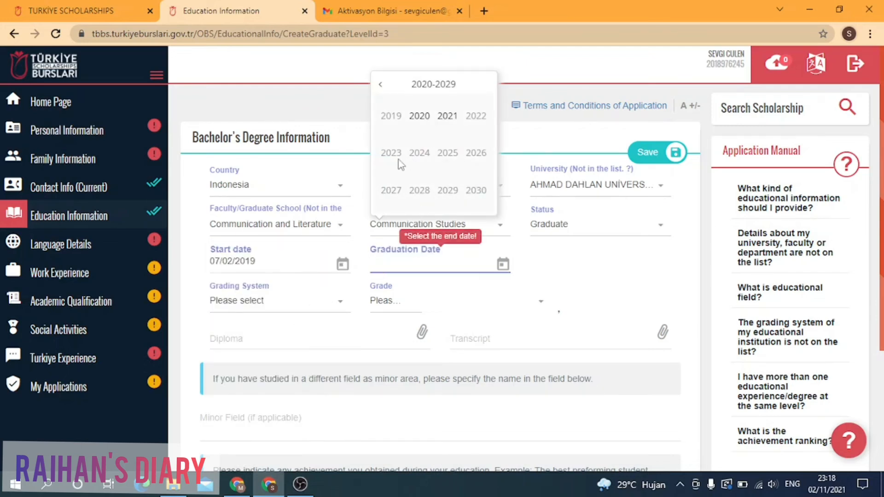
{"action": "left_click", "coordinate": [449, 120]}
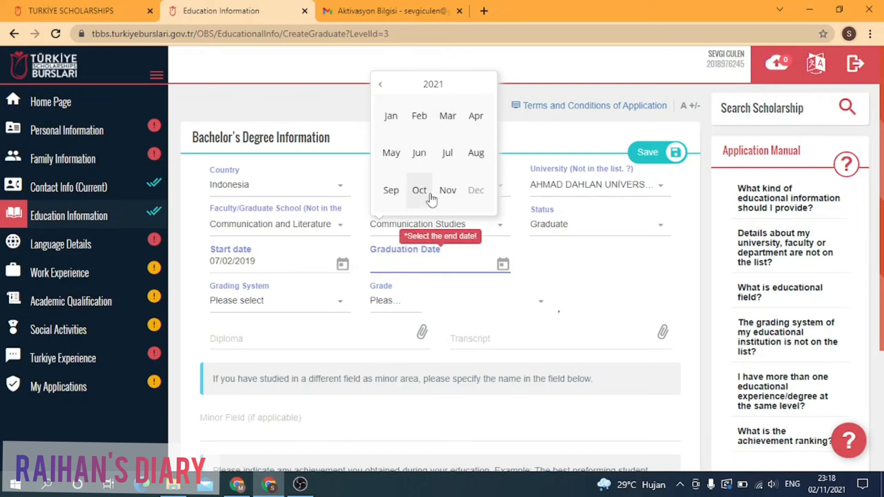
{"action": "left_click", "coordinate": [419, 129]}
{"action": "left_click", "coordinate": [439, 107]}
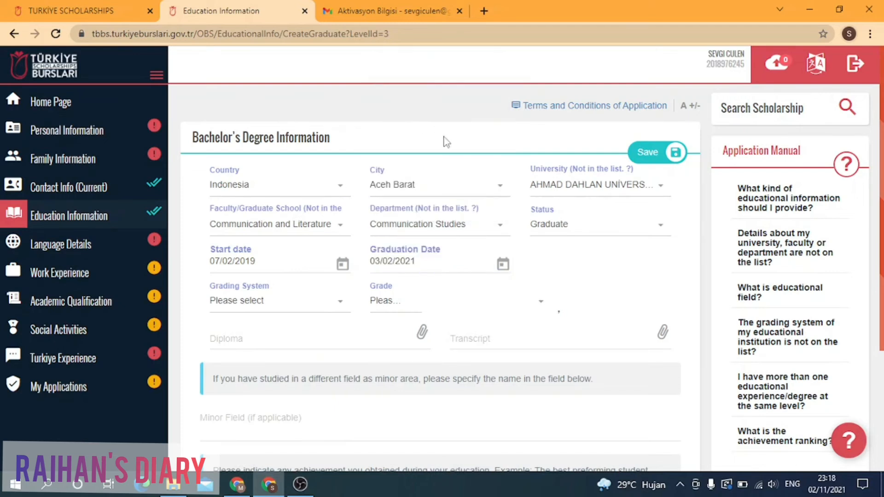
{"action": "left_click", "coordinate": [341, 313]}
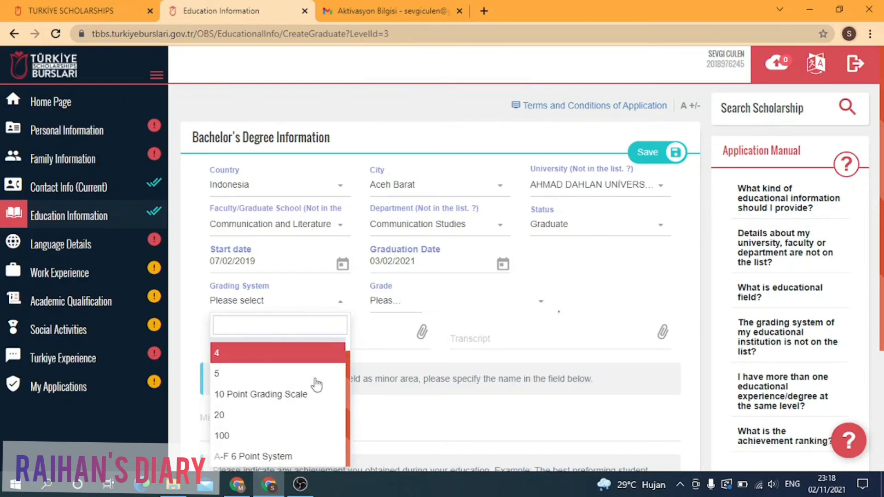
Step: Select the 4-point grading system with a grade of 3,99
{"action": "scroll", "coordinate": [316, 384], "scroll_direction": "down", "scroll_amount": 3}
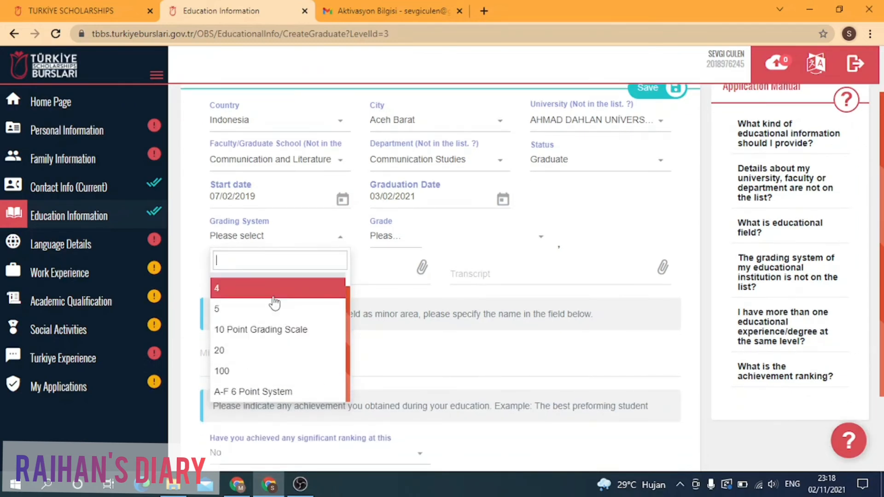
{"action": "left_click", "coordinate": [275, 297]}
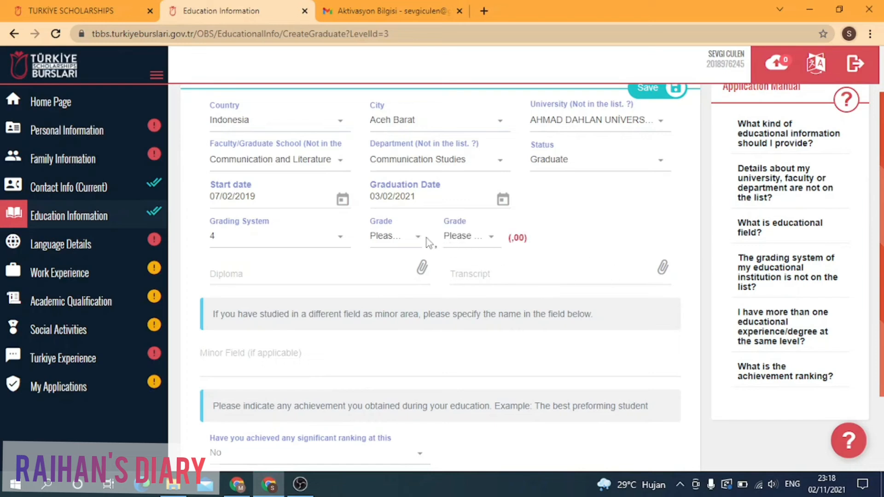
{"action": "left_click", "coordinate": [416, 246]}
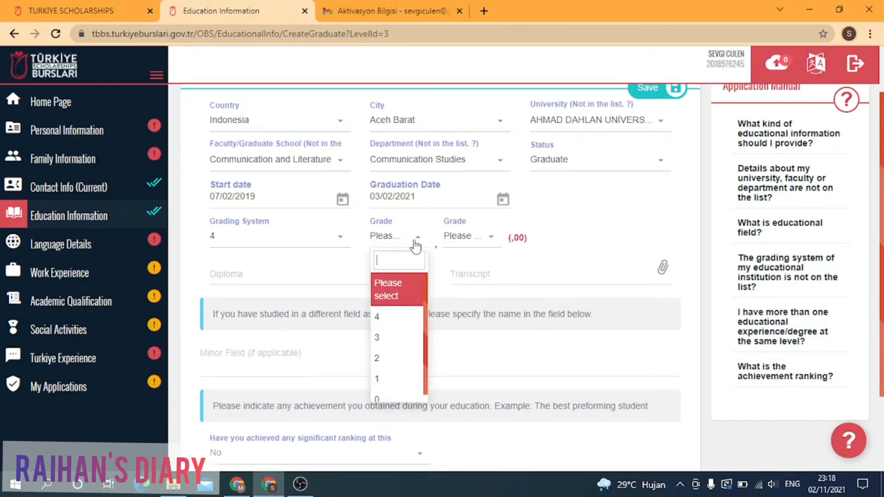
{"action": "left_click", "coordinate": [381, 340]}
{"action": "left_click", "coordinate": [493, 247]}
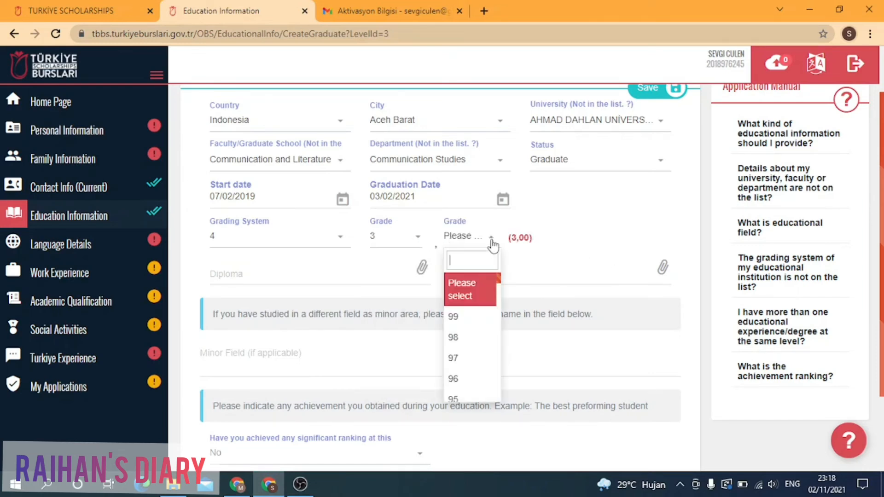
{"action": "left_click", "coordinate": [471, 315]}
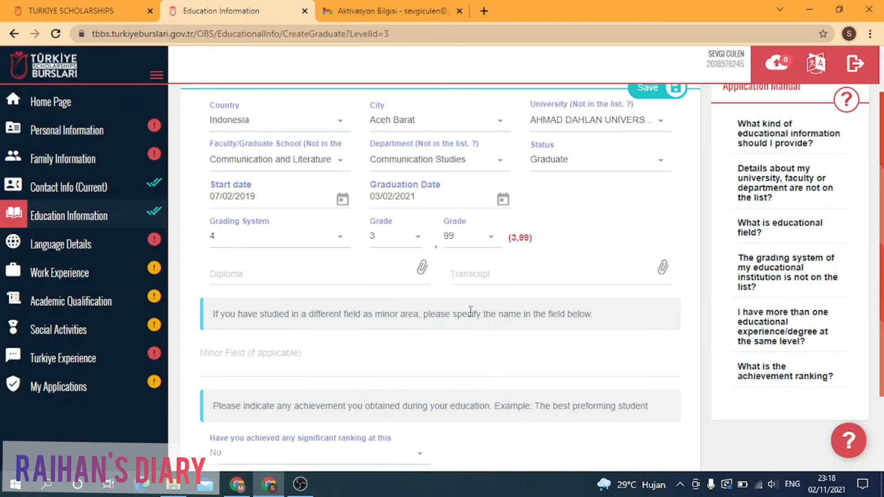
Step: Open and cancel the diploma and transcript file pickers, attaching nothing
{"action": "left_click", "coordinate": [423, 269]}
{"action": "left_click", "coordinate": [382, 290]}
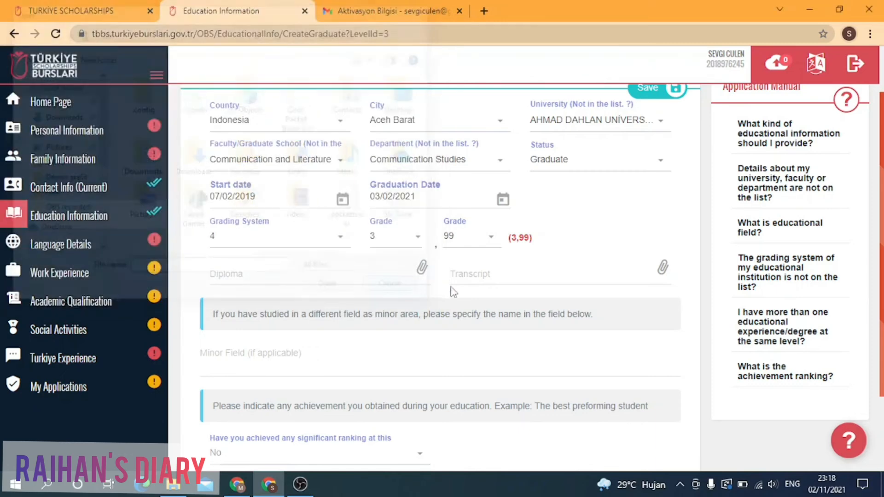
{"action": "left_click", "coordinate": [663, 269]}
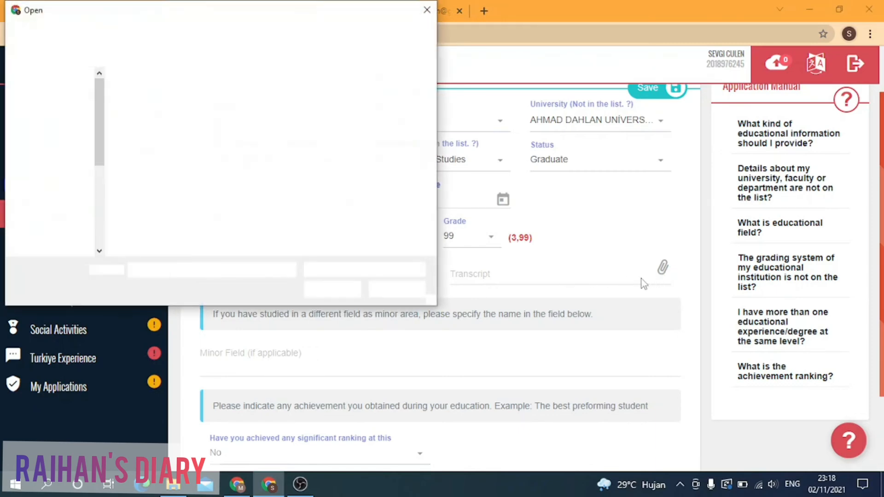
{"action": "left_click", "coordinate": [420, 292]}
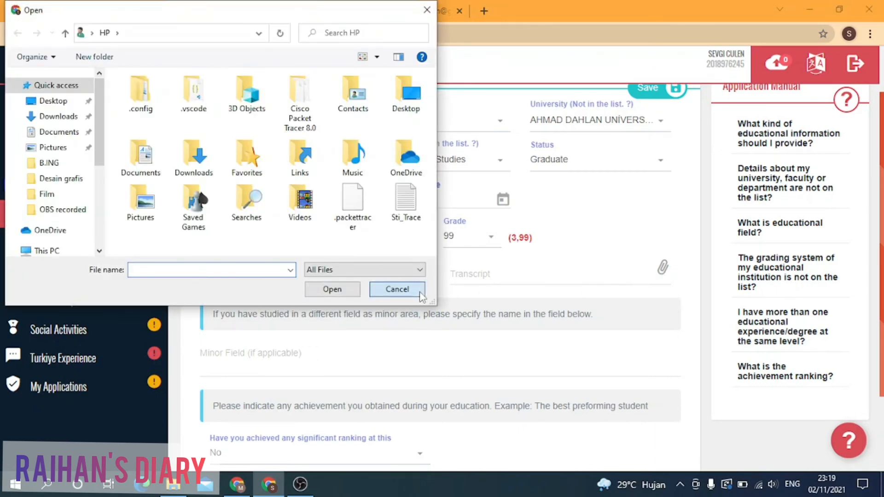
{"action": "scroll", "coordinate": [408, 299], "scroll_direction": "down", "scroll_amount": 2}
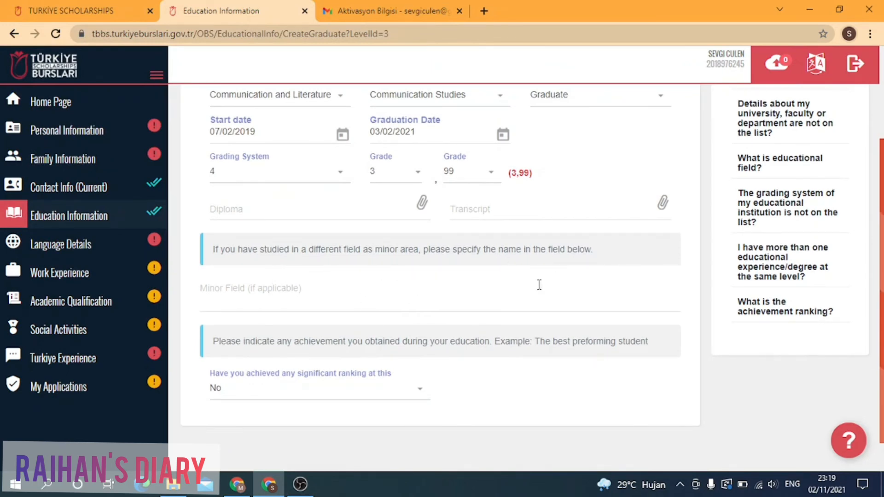
Step: Enter 'asds' in the minor field
{"action": "left_click", "coordinate": [324, 306]}
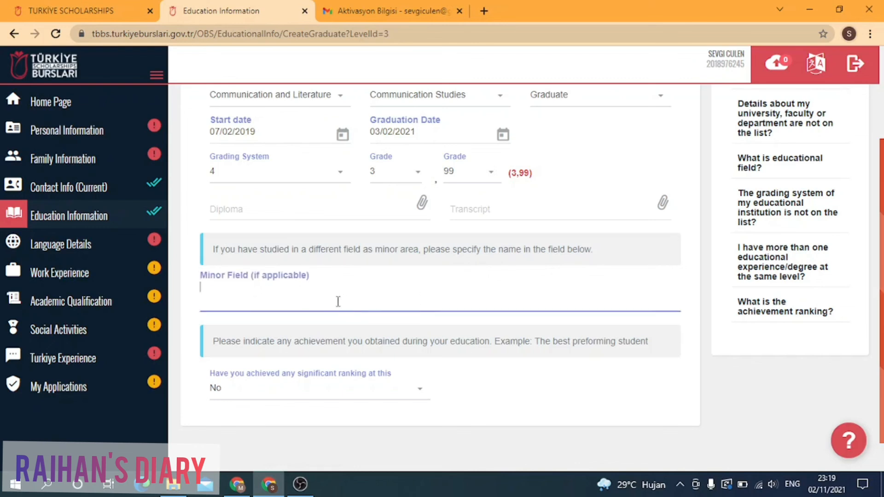
{"action": "type", "text": "asds"}
{"action": "scroll", "coordinate": [353, 290], "scroll_direction": "down", "scroll_amount": 1}
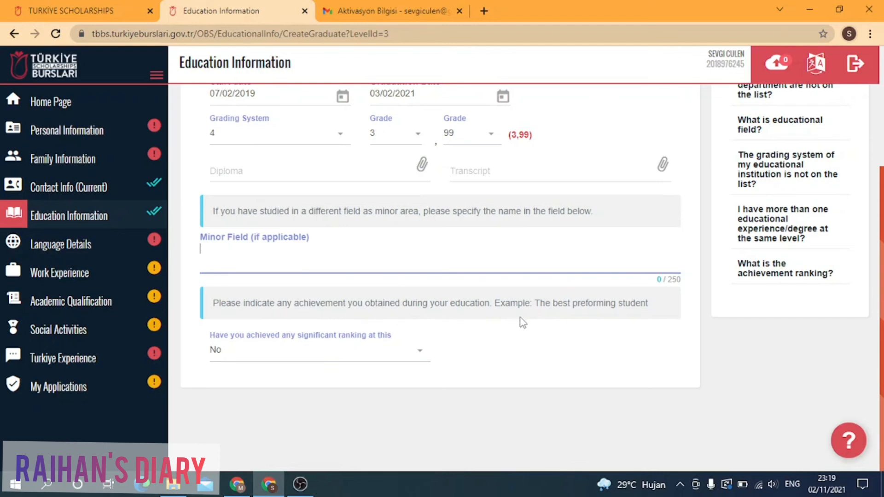
Step: Record a significant ranking: Yes, field Faculty/School, rank 3
{"action": "left_click", "coordinate": [421, 354]}
{"action": "left_click", "coordinate": [259, 416]}
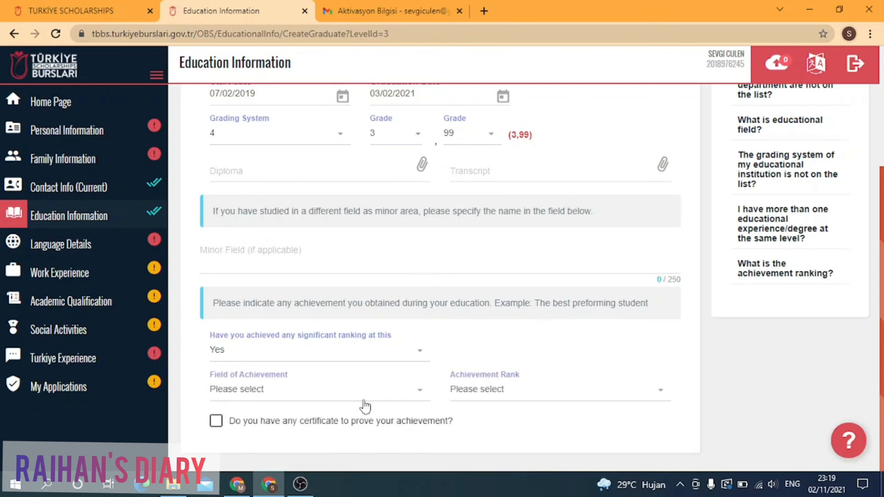
{"action": "left_click", "coordinate": [421, 393]}
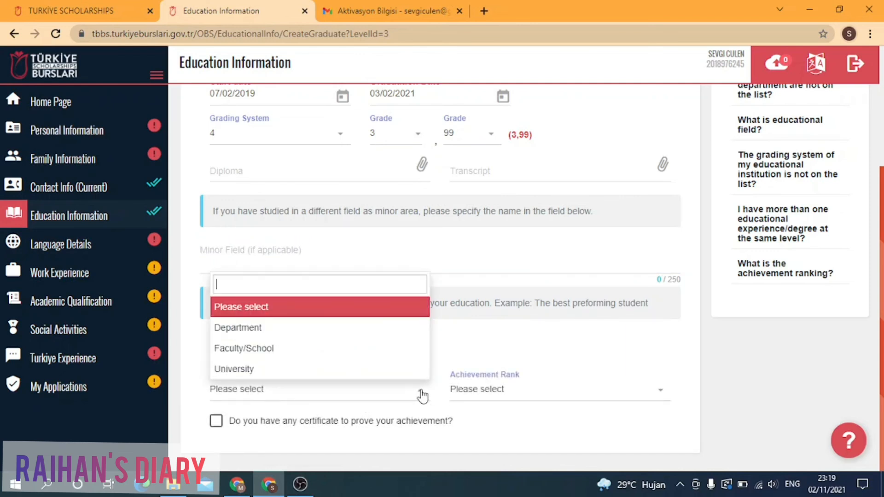
{"action": "left_click", "coordinate": [269, 354]}
{"action": "left_click", "coordinate": [560, 395]}
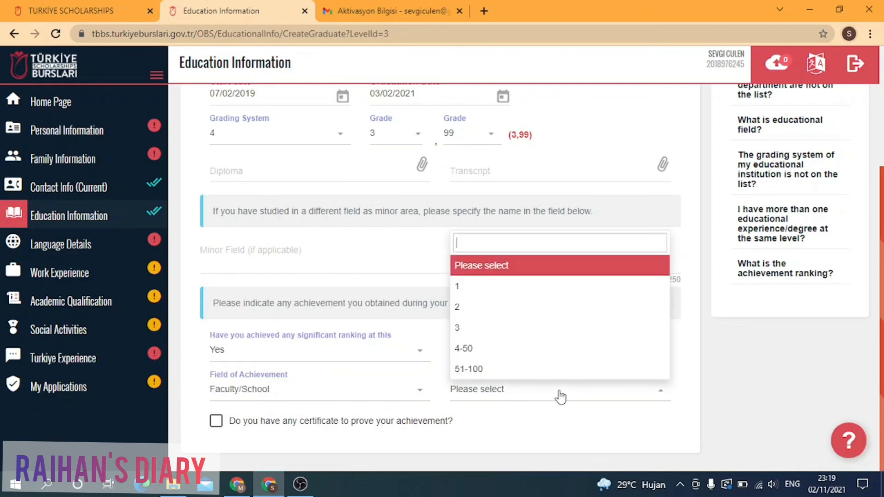
{"action": "left_click", "coordinate": [485, 334]}
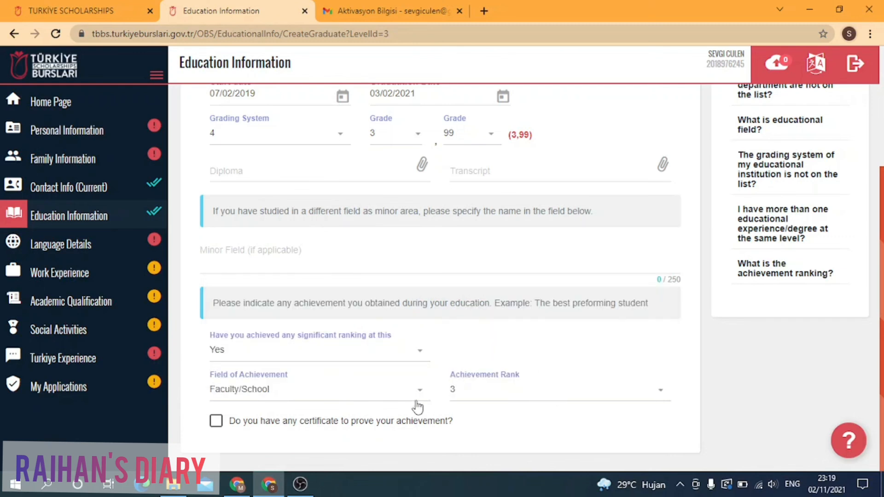
Step: Tick and then untick the certificate option, leaving no certificate claimed
{"action": "left_click", "coordinate": [216, 421]}
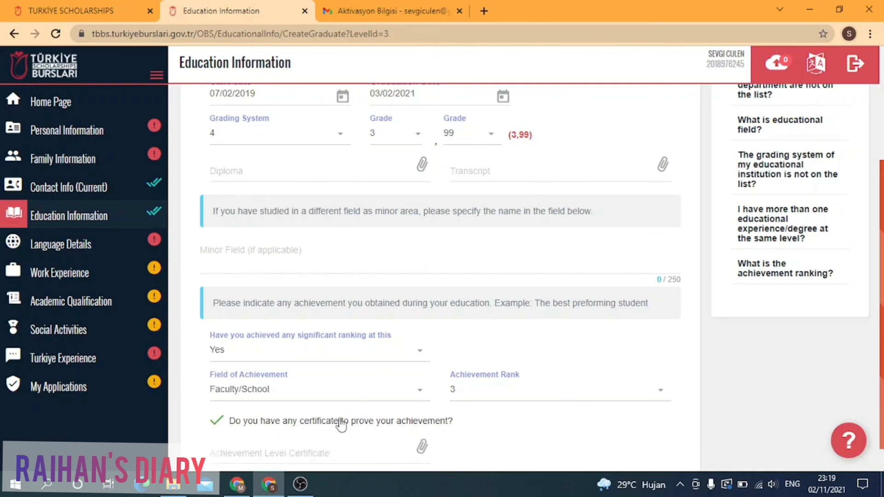
{"action": "scroll", "coordinate": [329, 420], "scroll_direction": "down", "scroll_amount": 1}
{"action": "left_click", "coordinate": [215, 389]}
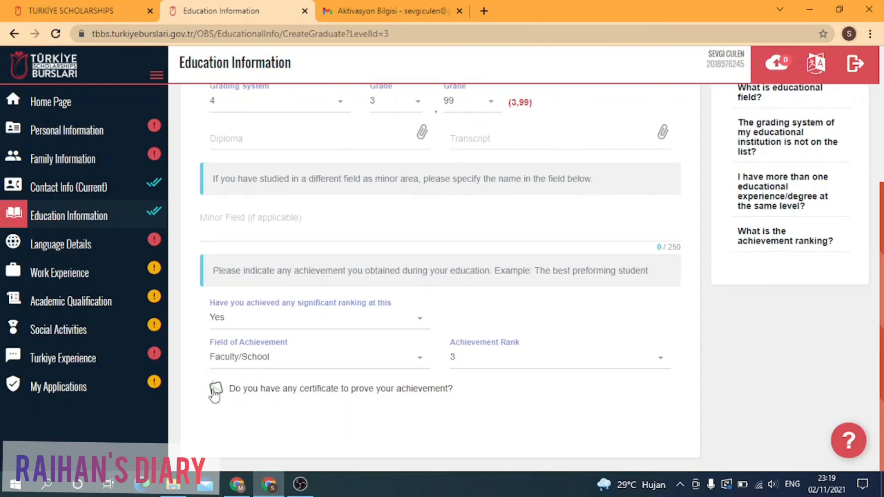
{"action": "scroll", "coordinate": [602, 131], "scroll_direction": "up", "scroll_amount": 4}
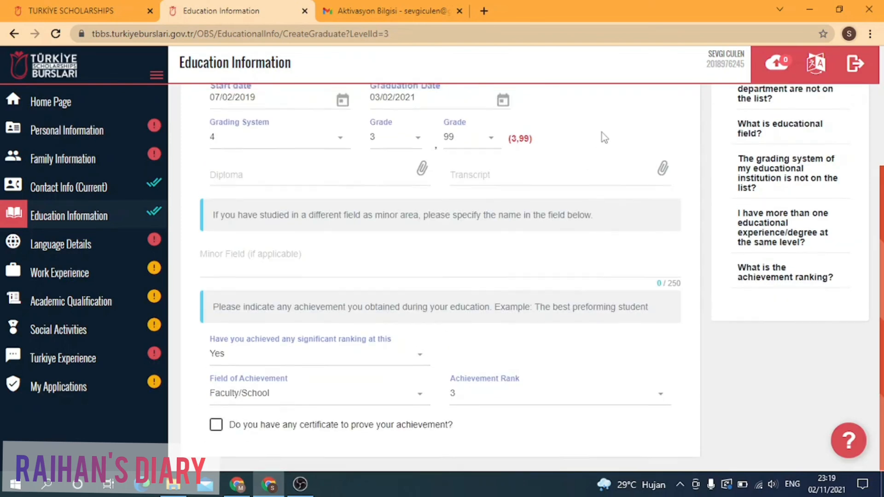
Step: Save the Bachelor's Degree entry and confirm the education table lists all three degrees as Graduate
{"action": "left_click", "coordinate": [655, 155]}
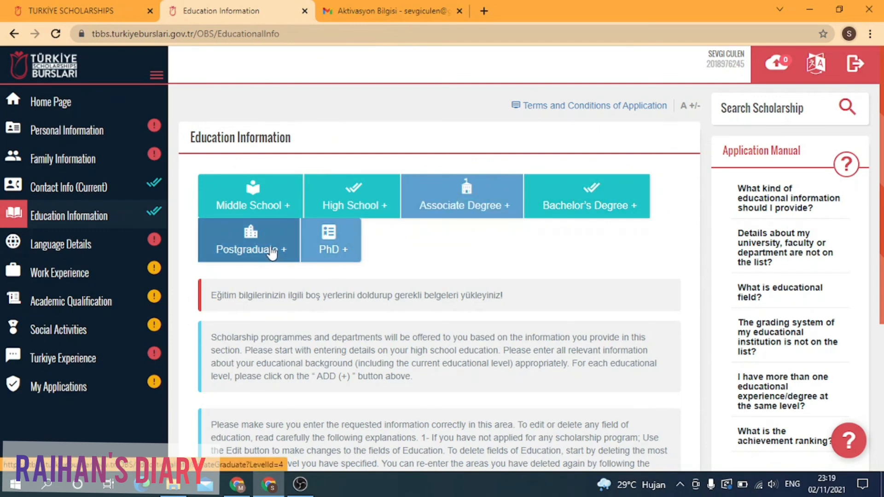
{"action": "scroll", "coordinate": [284, 255], "scroll_direction": "down", "scroll_amount": 1}
{"action": "scroll", "coordinate": [285, 254], "scroll_direction": "down", "scroll_amount": 5}
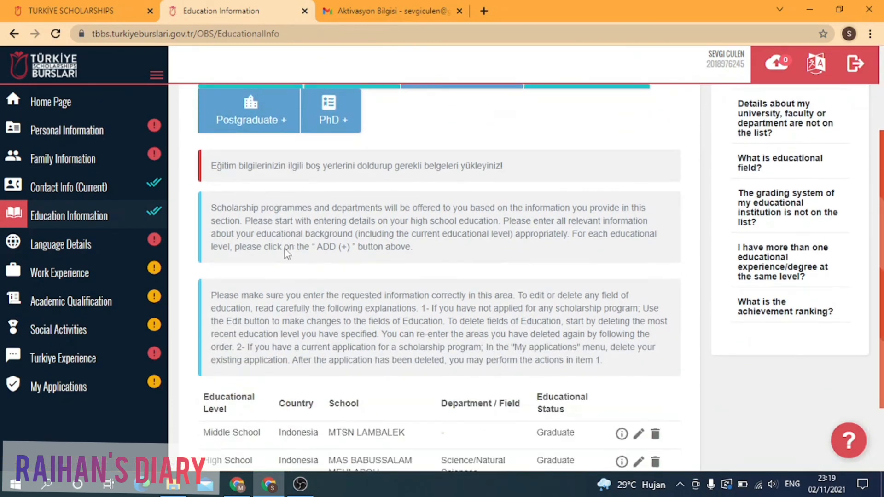